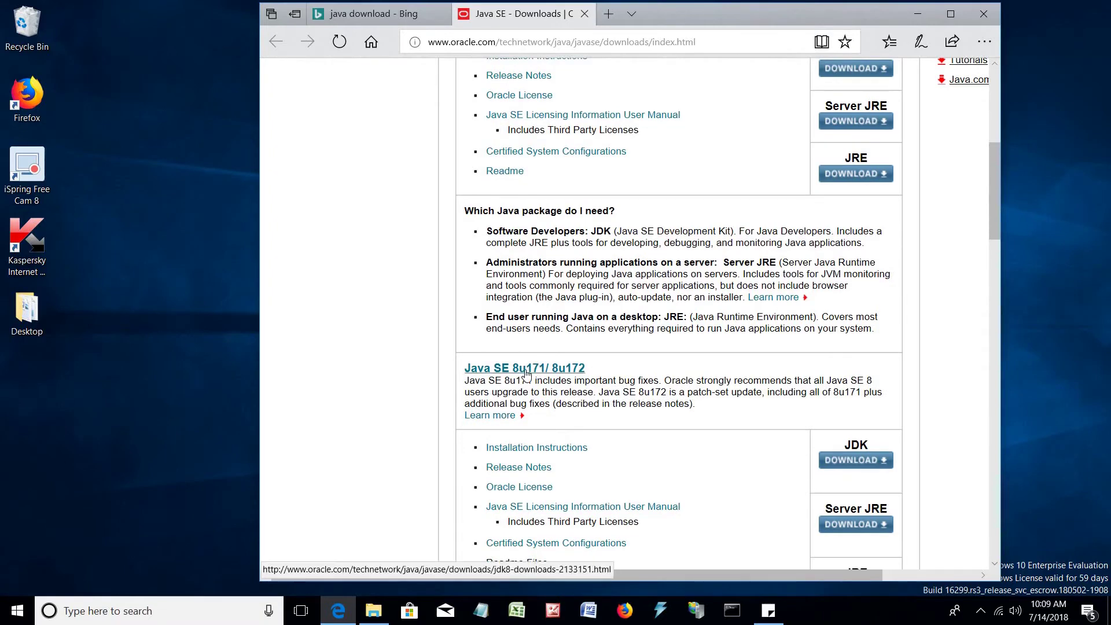
# Step: Open the JDK download page for Java SE 10.0.1 and go to its list of installers
pyautogui.scroll(4, 656, 439)
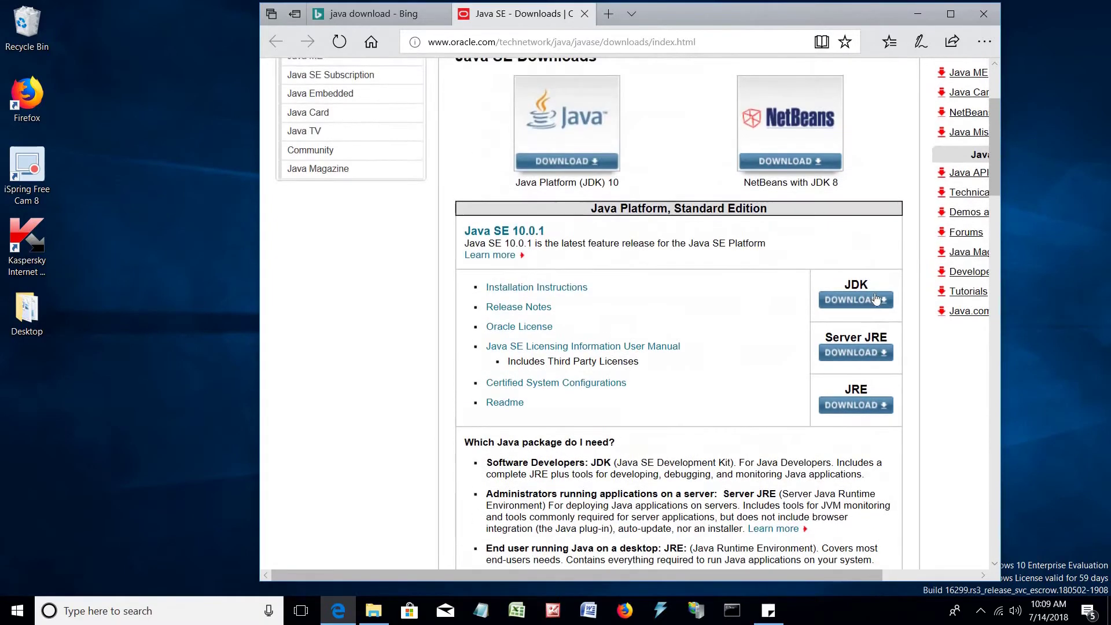
pyautogui.click(863, 302)
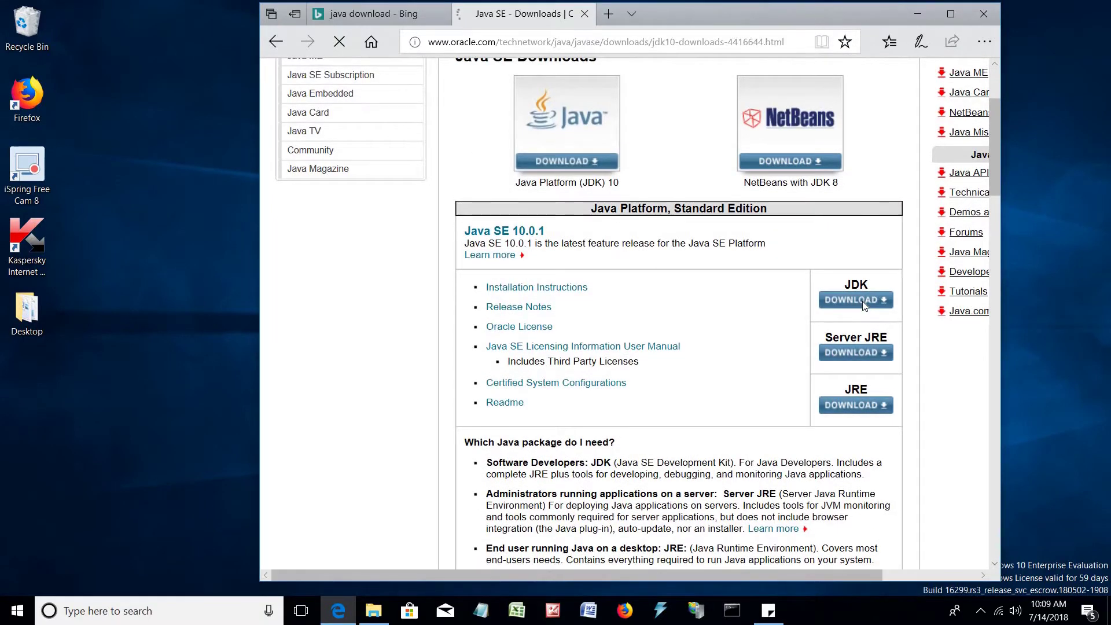
pyautogui.scroll(-4, 732, 330)
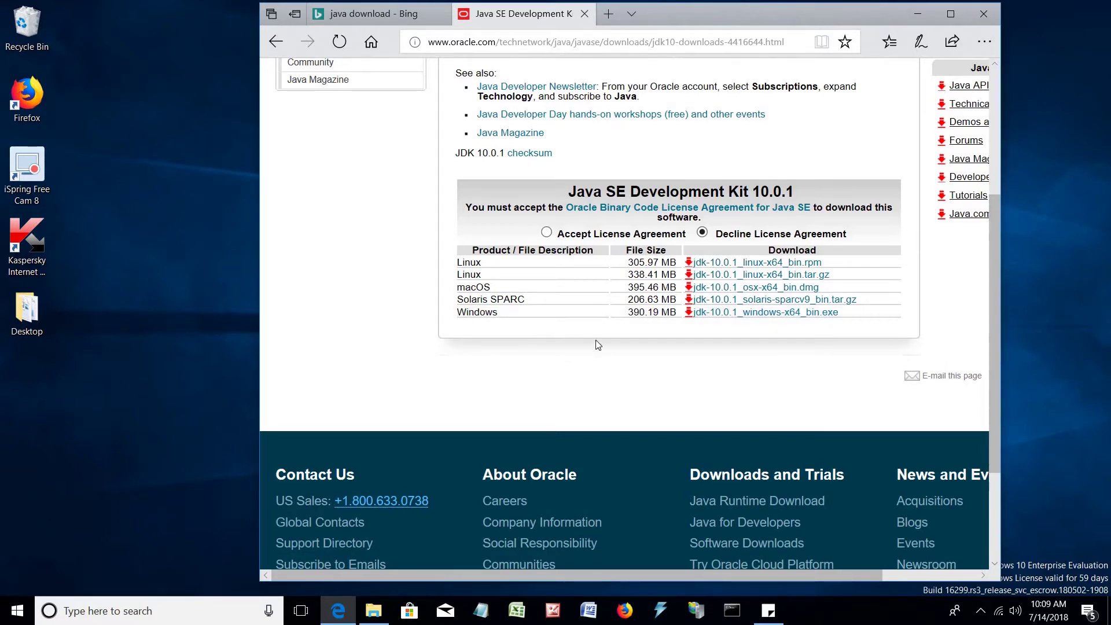
# Step: Accept the license agreement, request the download of jdk-10.0.1_windows-x64_bin.exe and cancel it
pyautogui.click(547, 234)
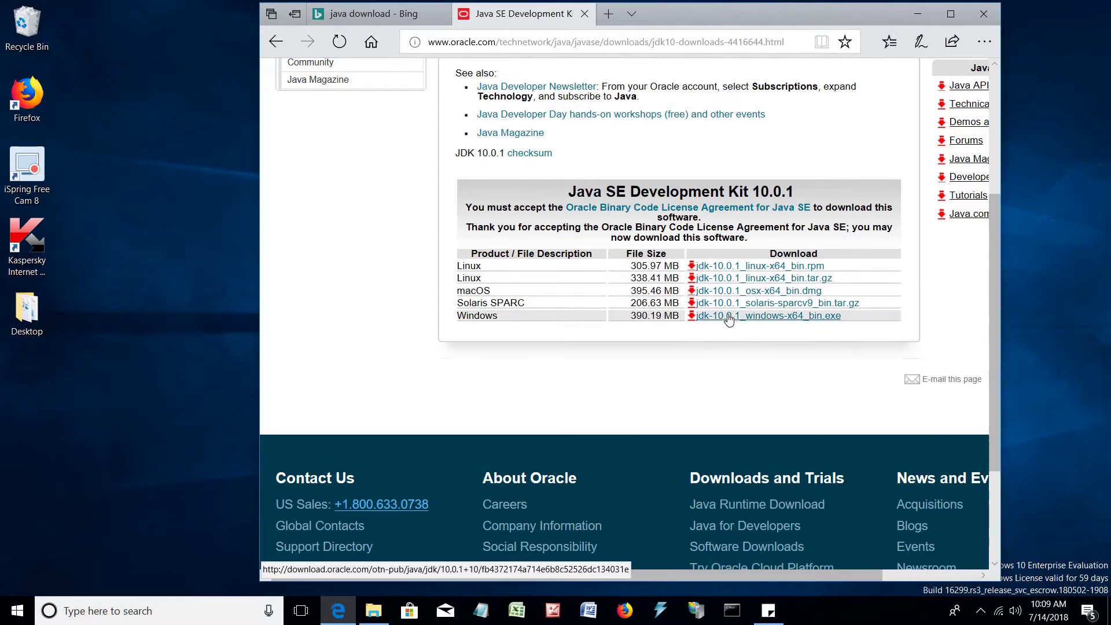
pyautogui.click(716, 322)
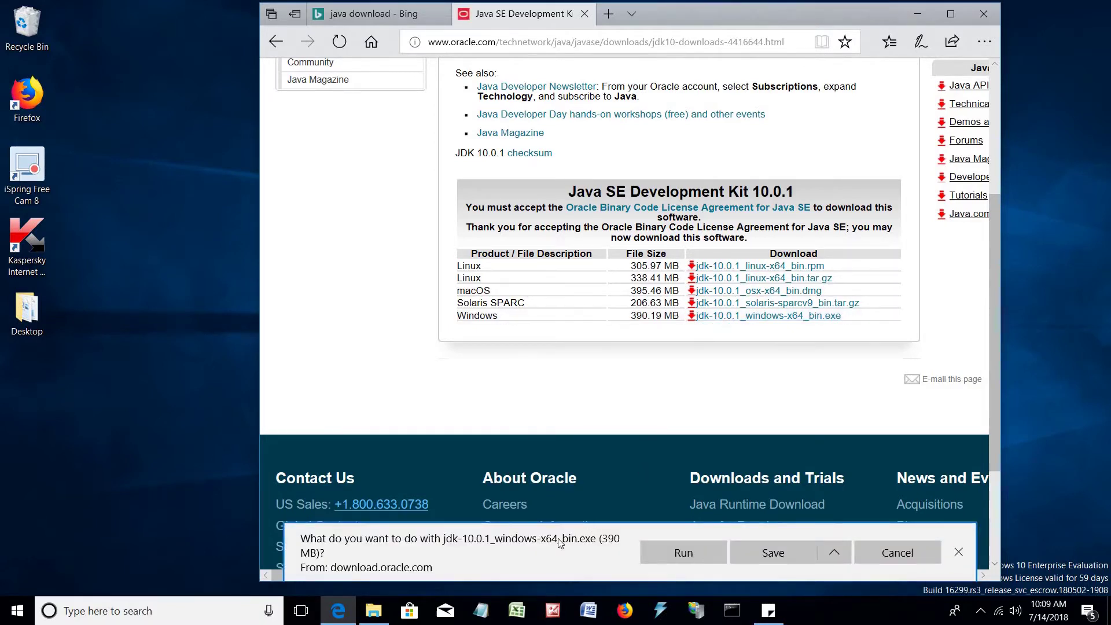
pyautogui.click(916, 556)
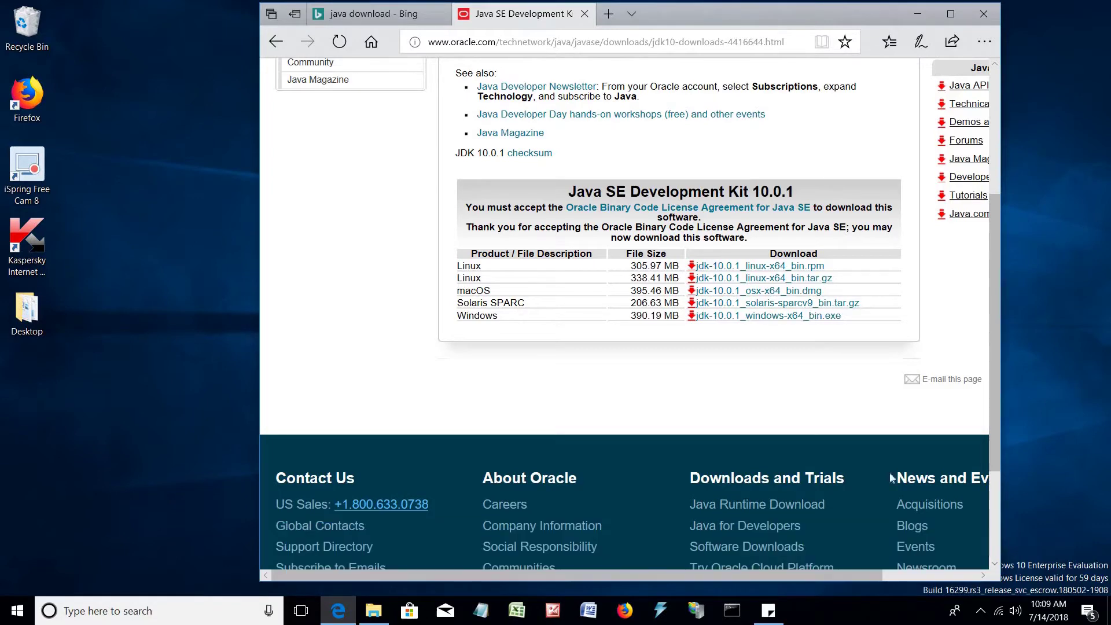
# Step: Switch to File Explorer and launch the jdk-10.0.1_windows-x64_bin installer from the Sohams-JavaEE-July2018 folder
pyautogui.click(919, 12)
pyautogui.click(374, 611)
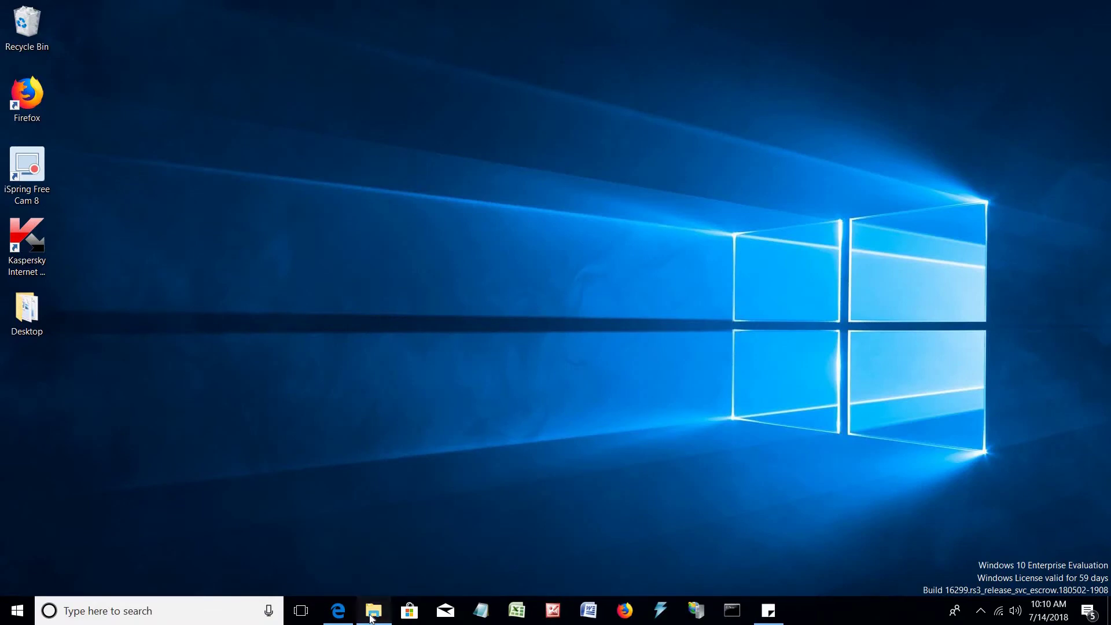
pyautogui.click(351, 231)
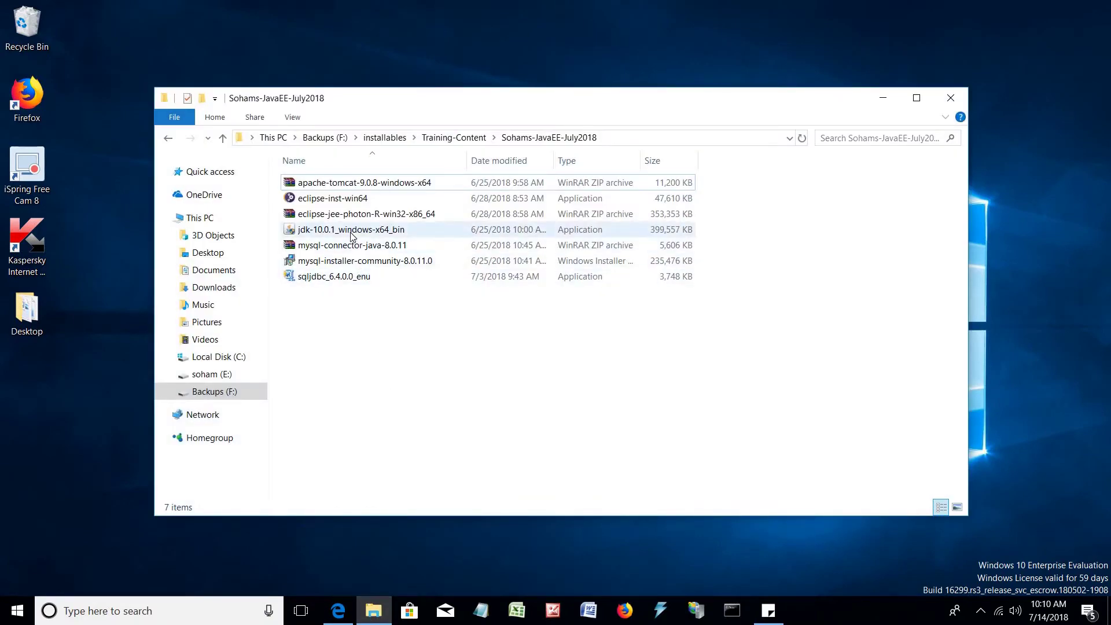
pyautogui.press('super+d')
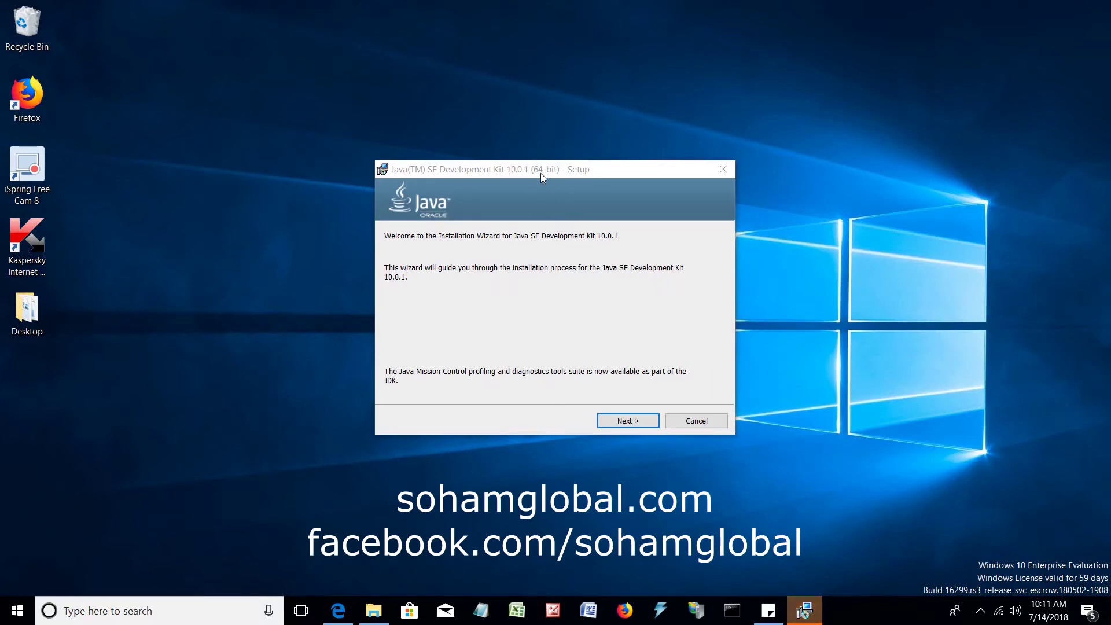
# Step: Install the Java SE Development Kit 10.0.1 and its JRE with the default features and folders, and close the wizard
pyautogui.click(628, 421)
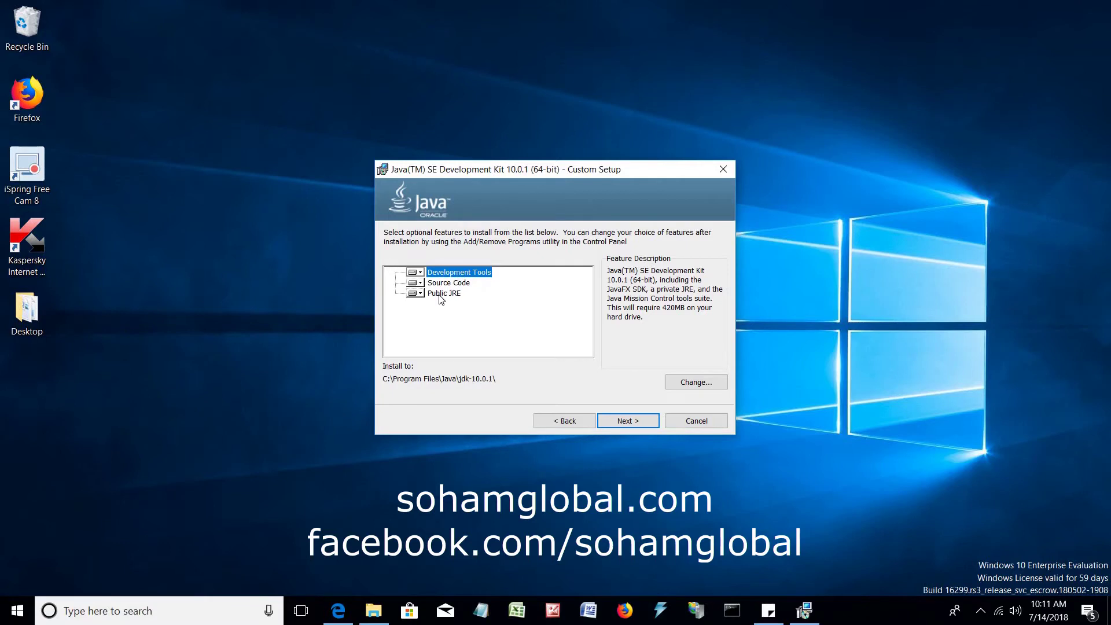
pyautogui.click(622, 422)
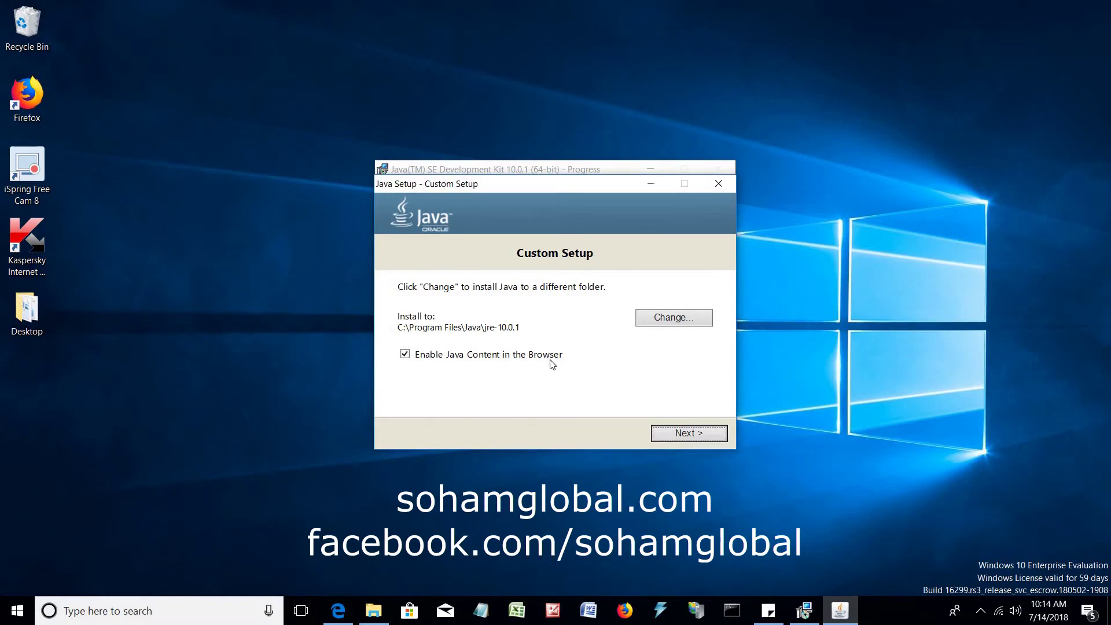
pyautogui.click(674, 435)
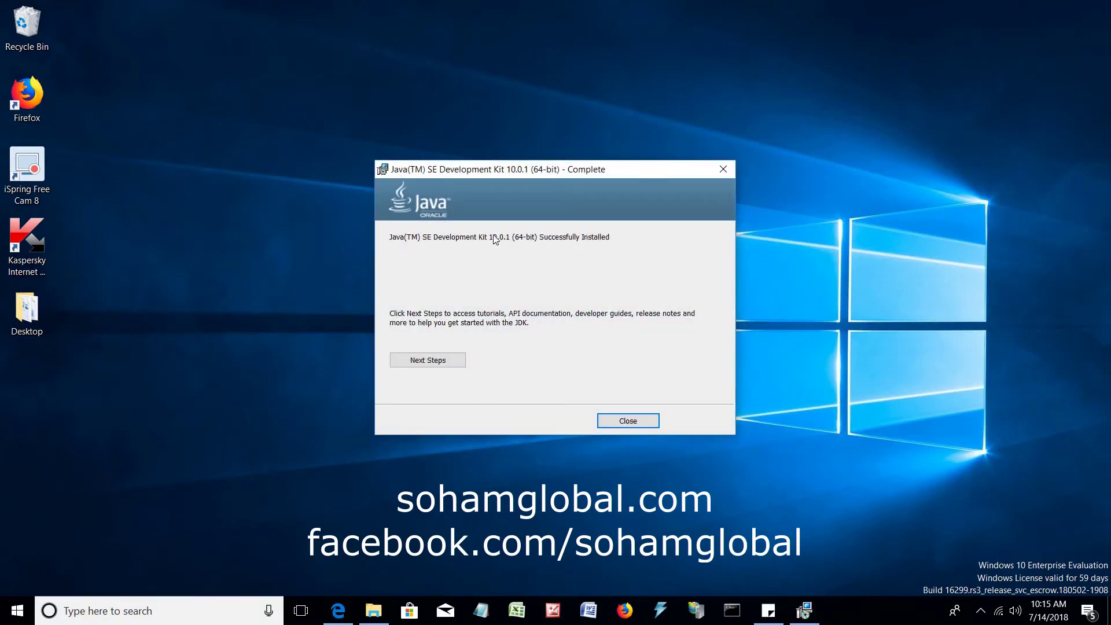
pyautogui.click(629, 422)
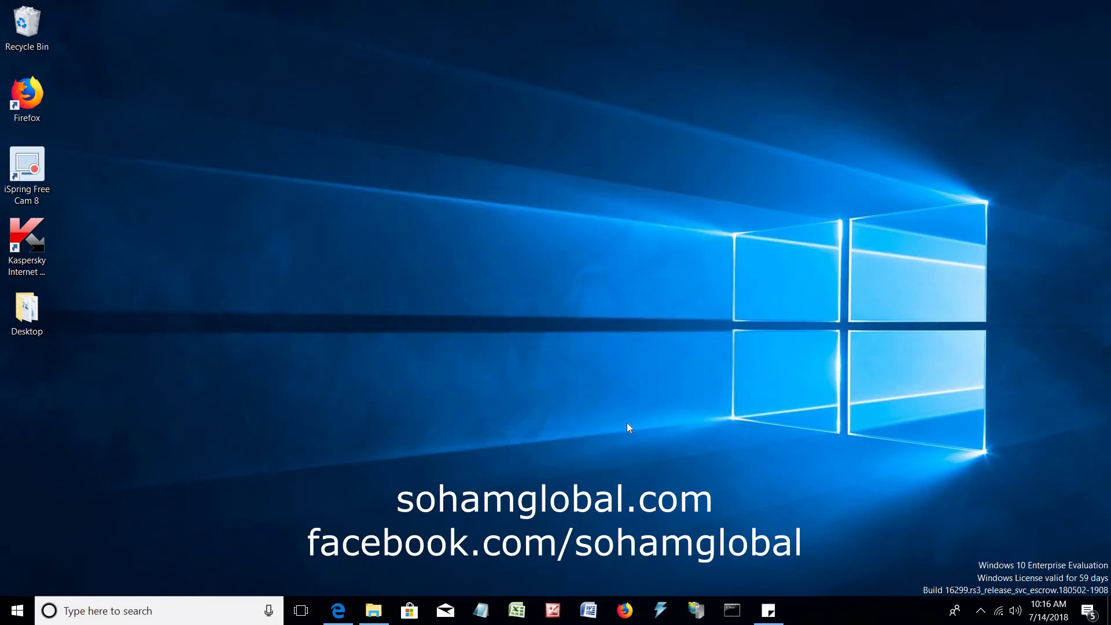
# Step: Create a folder named sharayu-java10 on the Backups (F:) drive in File Explorer
pyautogui.click(375, 610)
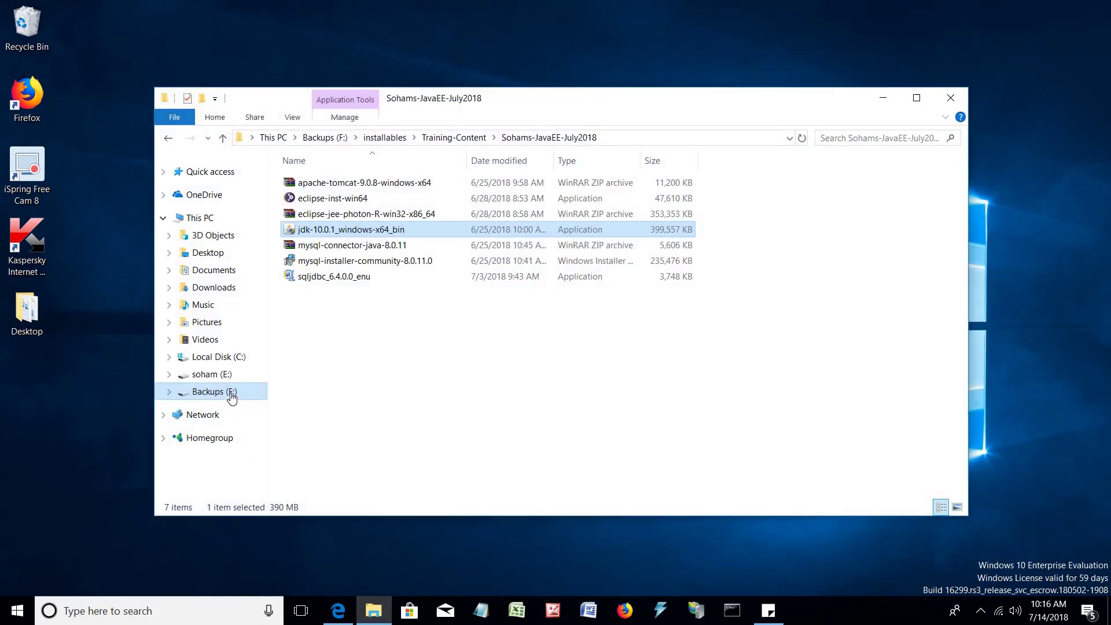
pyautogui.click(232, 398)
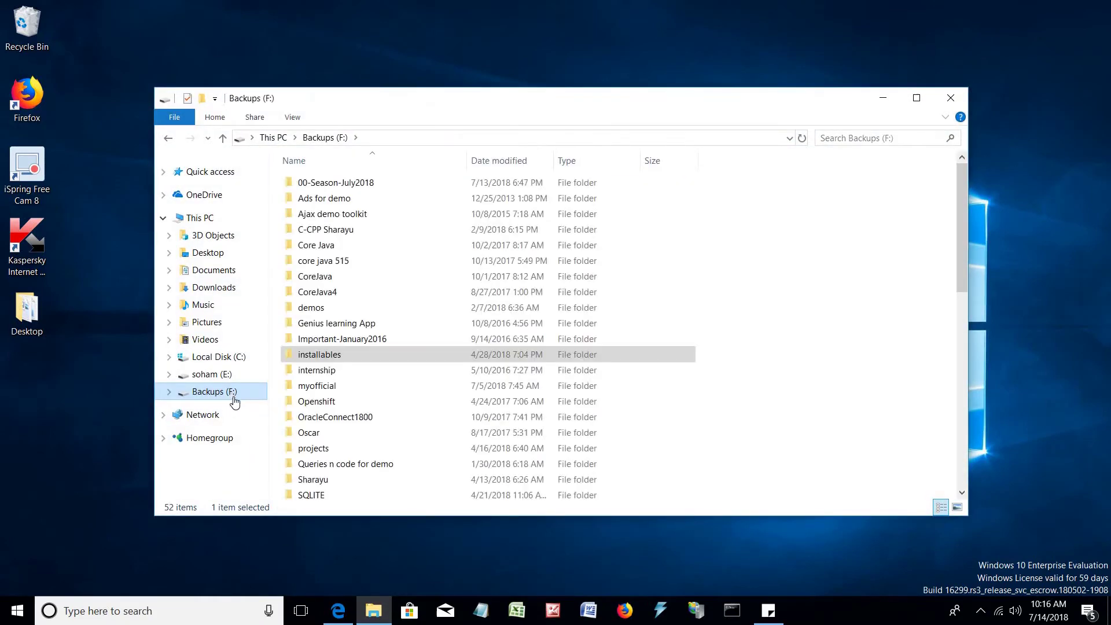
pyautogui.rightClick(742, 276)
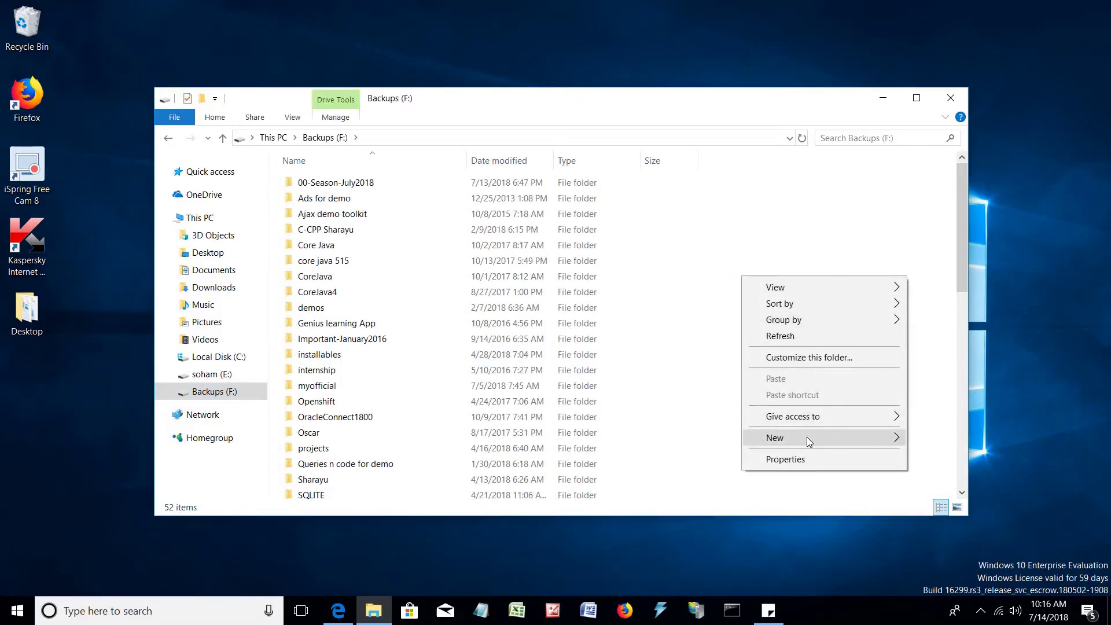
pyautogui.moveTo(806, 437)
pyautogui.click(667, 436)
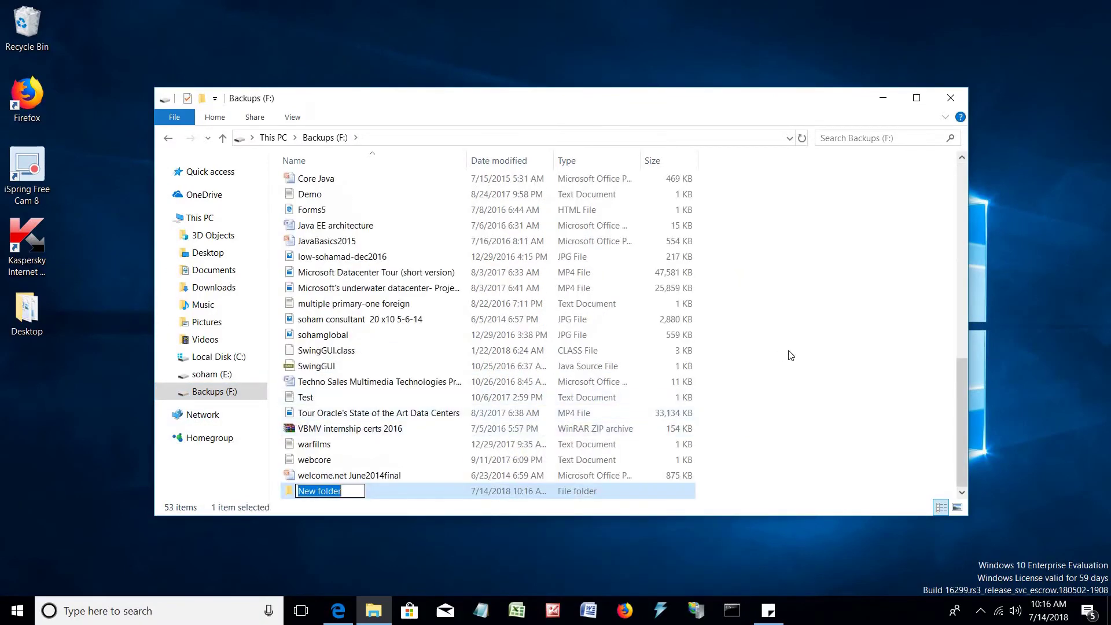
pyautogui.write('sharayu')
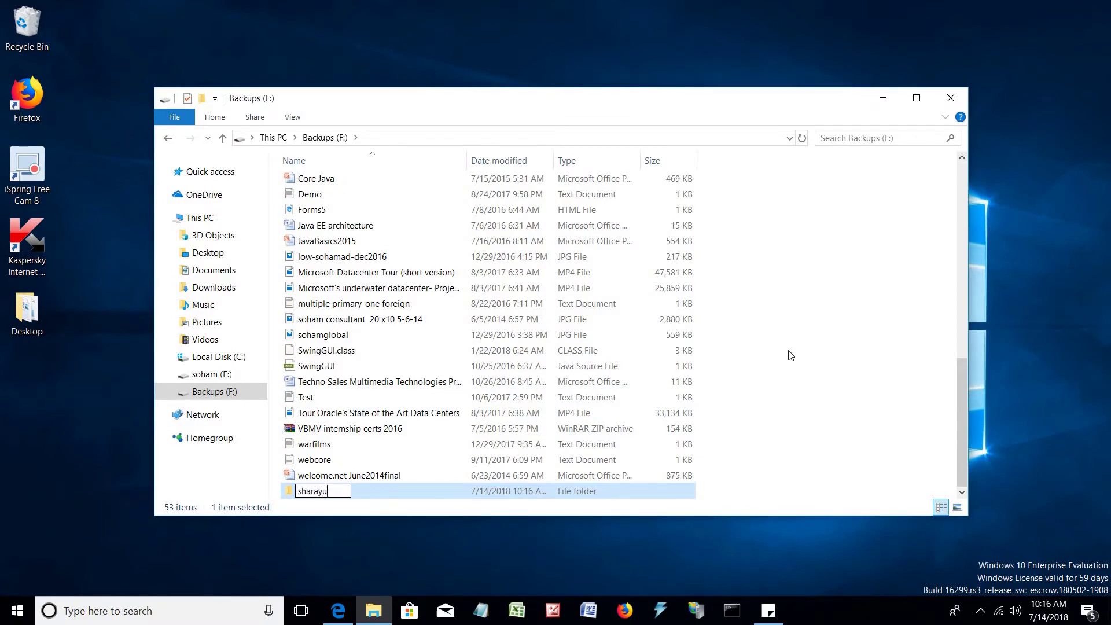
pyautogui.write('-java10')
pyautogui.press('Return')
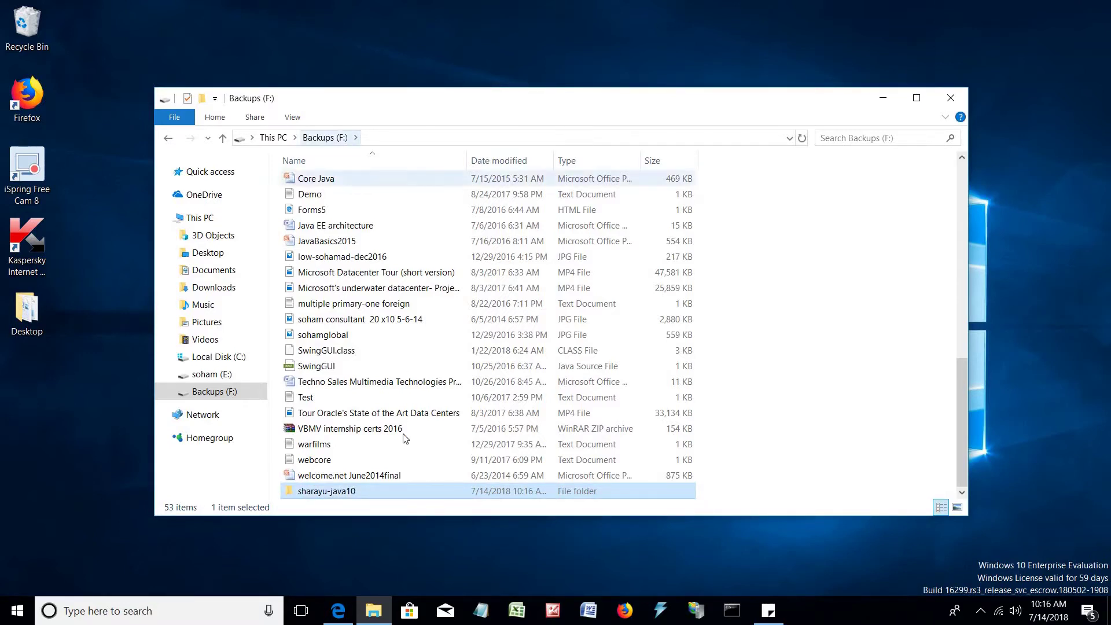
# Step: Switch to Notepad and start a class named TestProgram with its opening brace in a blank document
pyautogui.click(883, 97)
pyautogui.click(480, 611)
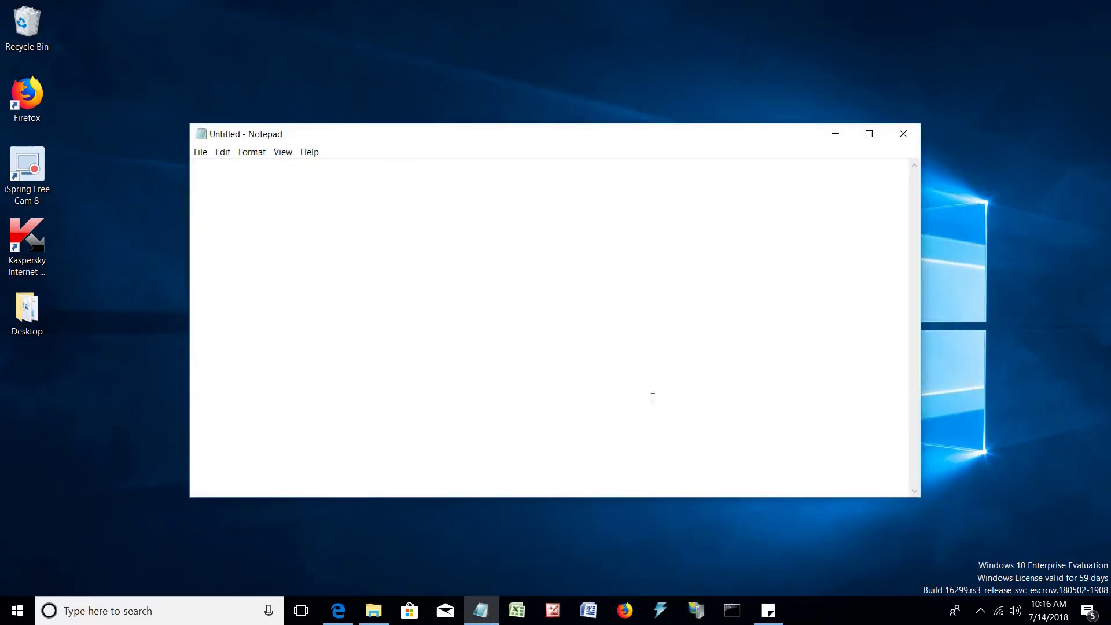
pyautogui.write('class TestProgram')
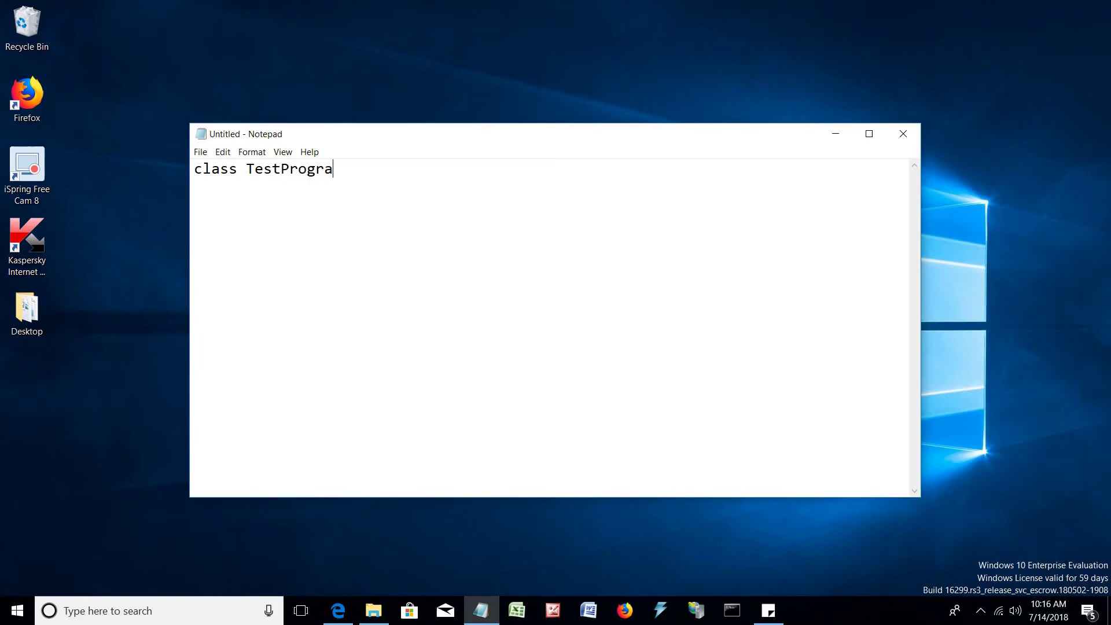
pyautogui.press('Return')
pyautogui.write('{')
pyautogui.press('Return')
# Step: Add the method header public static void main(String args[]) with its opening brace
pyautogui.write('public s')
pyautogui.write('tati')
pyautogui.write('c ')
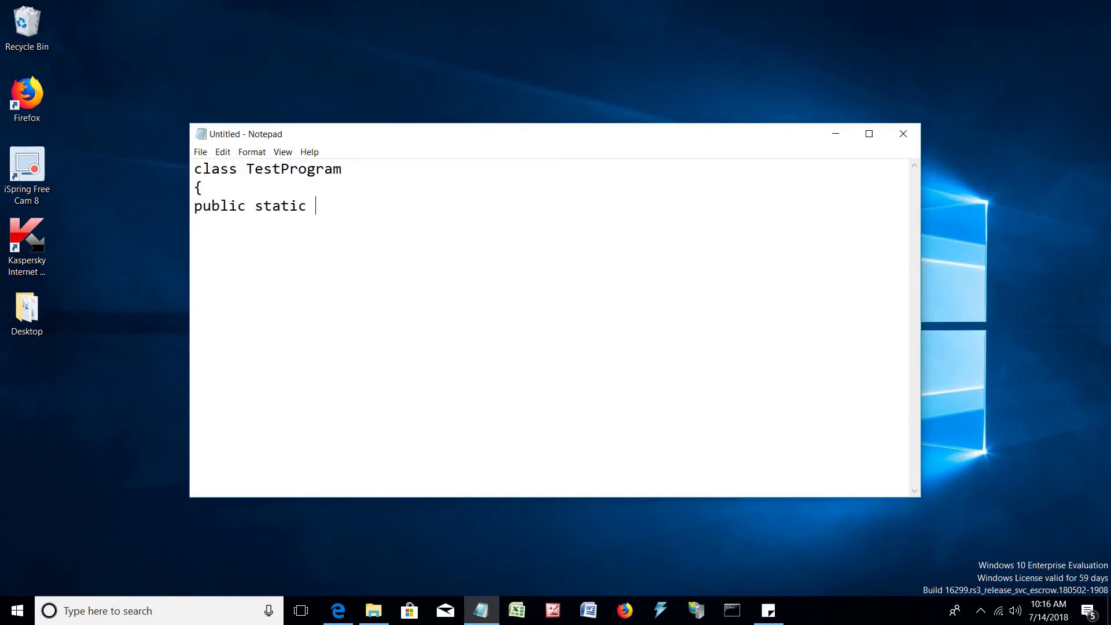
pyautogui.write('void main(String args[')
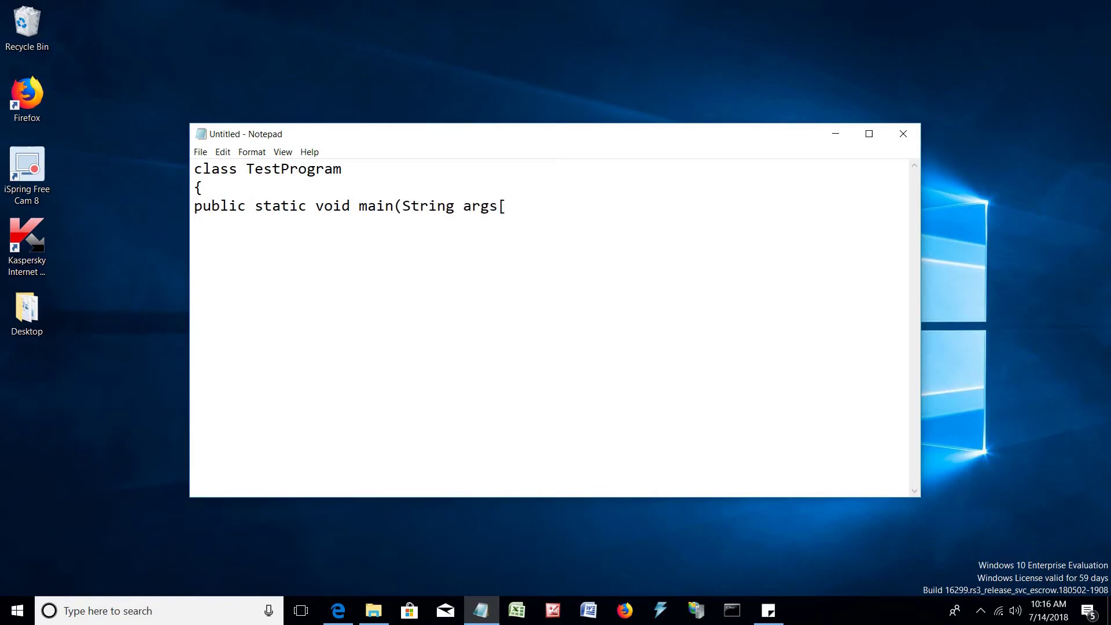
pyautogui.write('])')
pyautogui.press('Return')
pyautogui.write('{')
pyautogui.press('Return')
# Step: Add System.out.println("Welcome to sohams java 10"); and close both the main method and the class
pyautogui.write('System.')
pyautogui.write('ou')
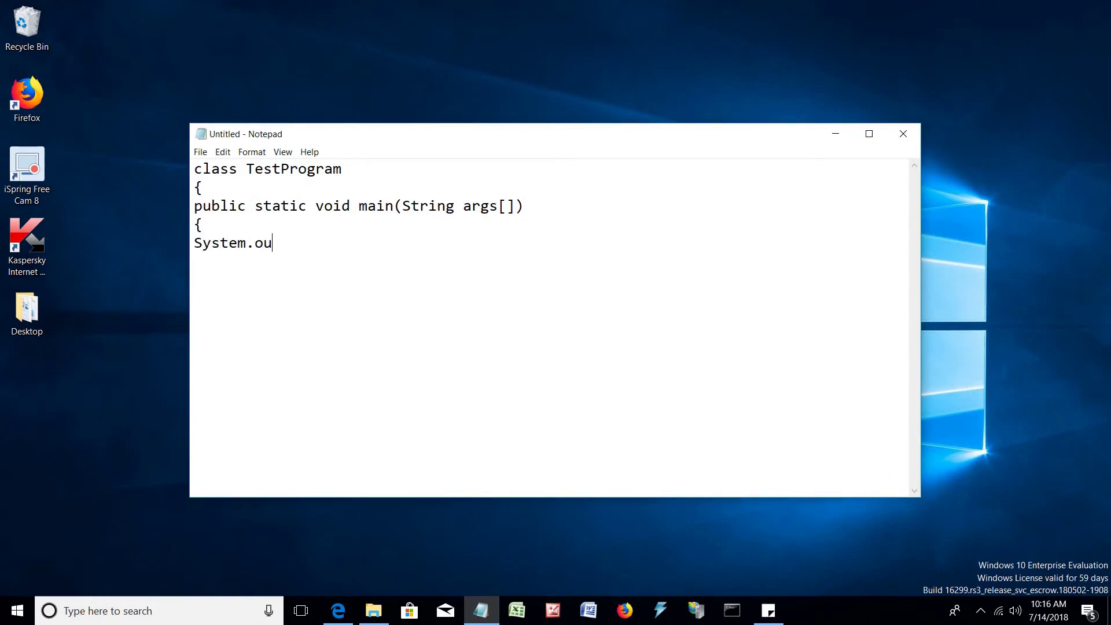
pyautogui.write('t.println("Wel')
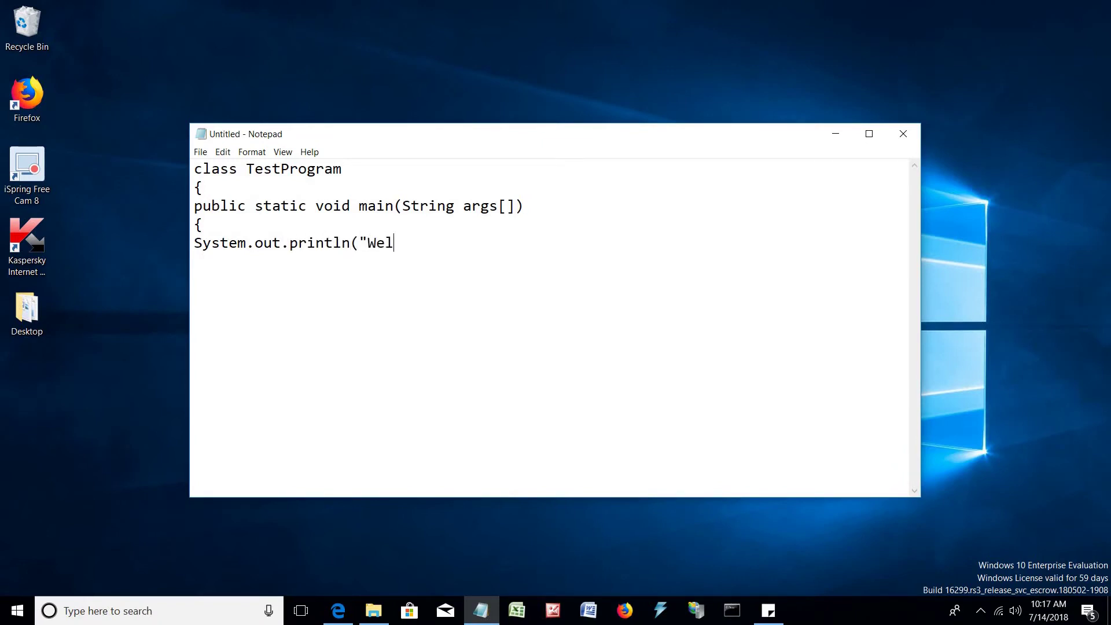
pyautogui.write('come to soha')
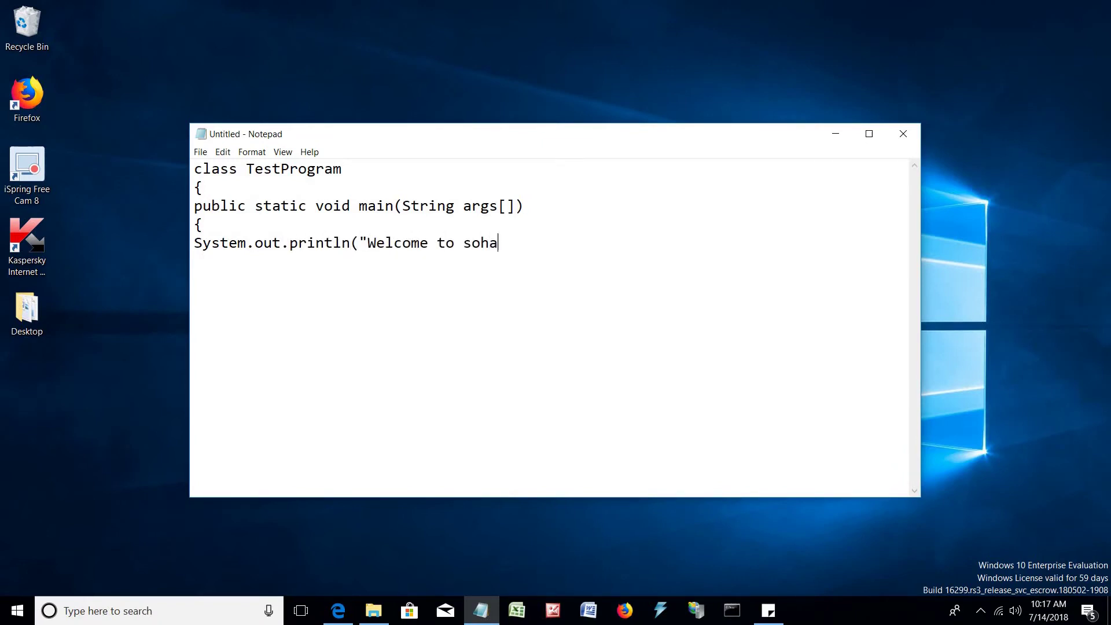
pyautogui.write('ms java')
pyautogui.write(' 10')
pyautogui.write('"); ')
pyautogui.write('} ')
pyautogui.write('}')
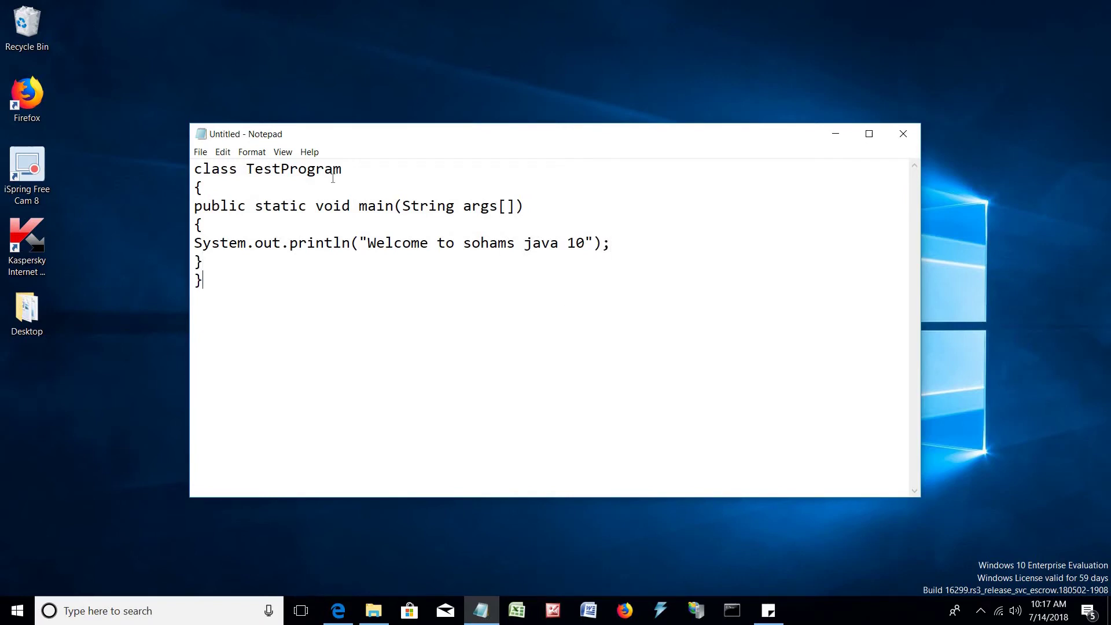
# Step: Start saving the document and choose the sharayu-java10 folder on Backups (F:) as its location
pyautogui.click(201, 151)
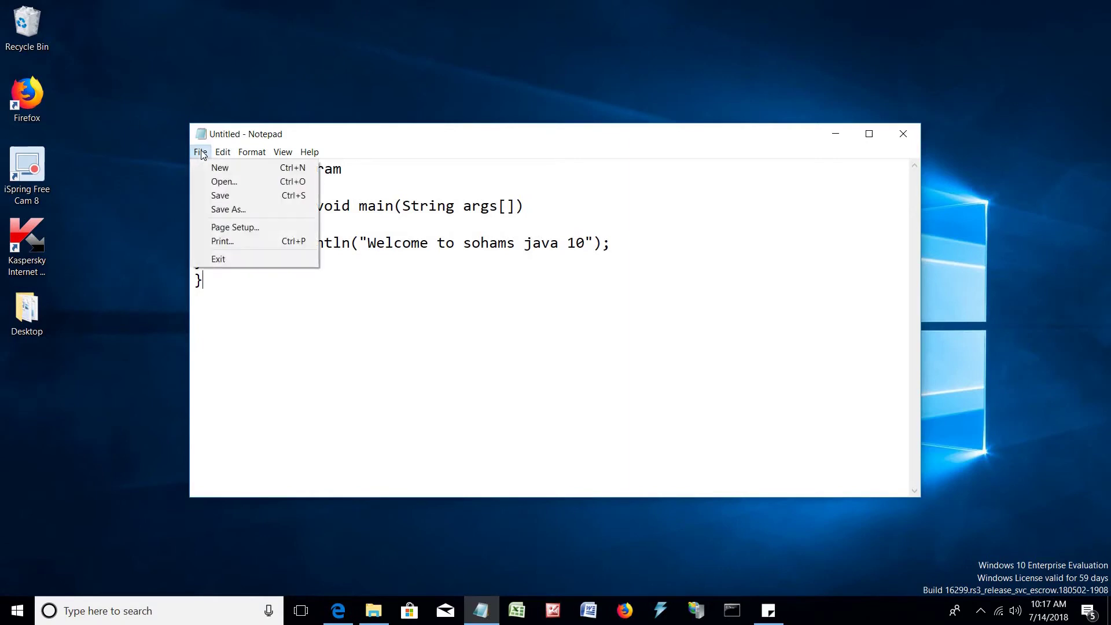
pyautogui.click(221, 196)
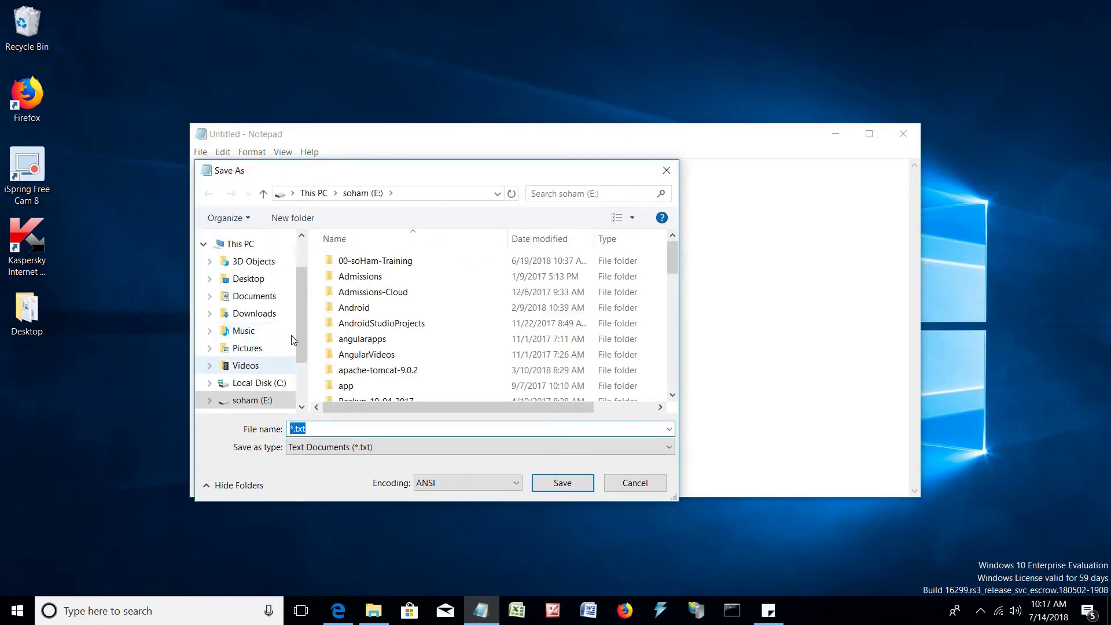
pyautogui.scroll(-1, 301, 352)
pyautogui.click(251, 360)
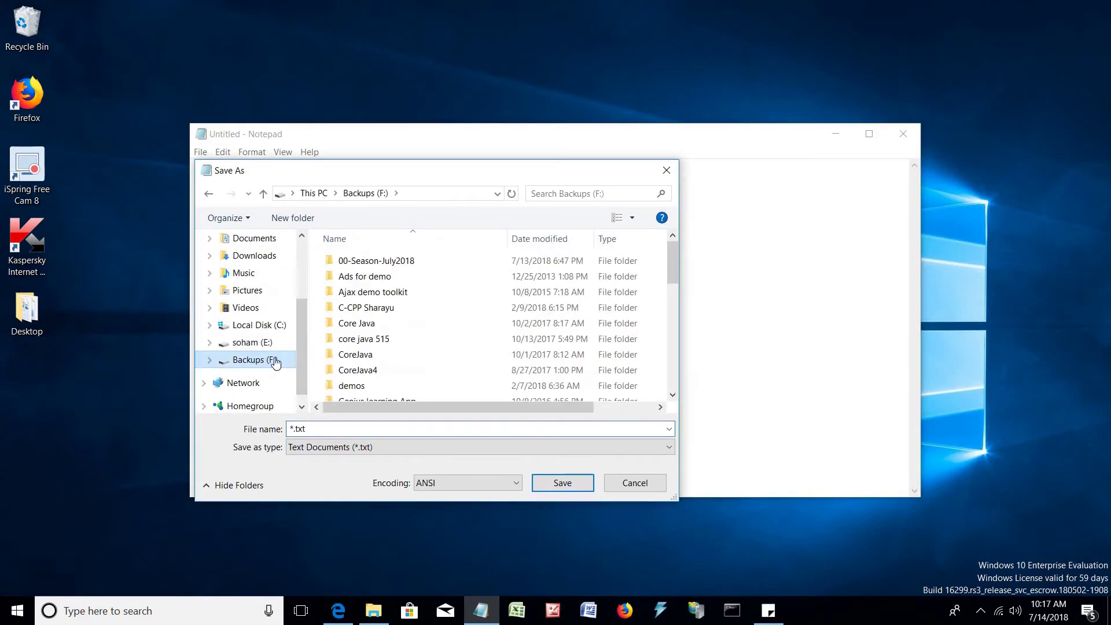
pyautogui.scroll(-5, 398, 348)
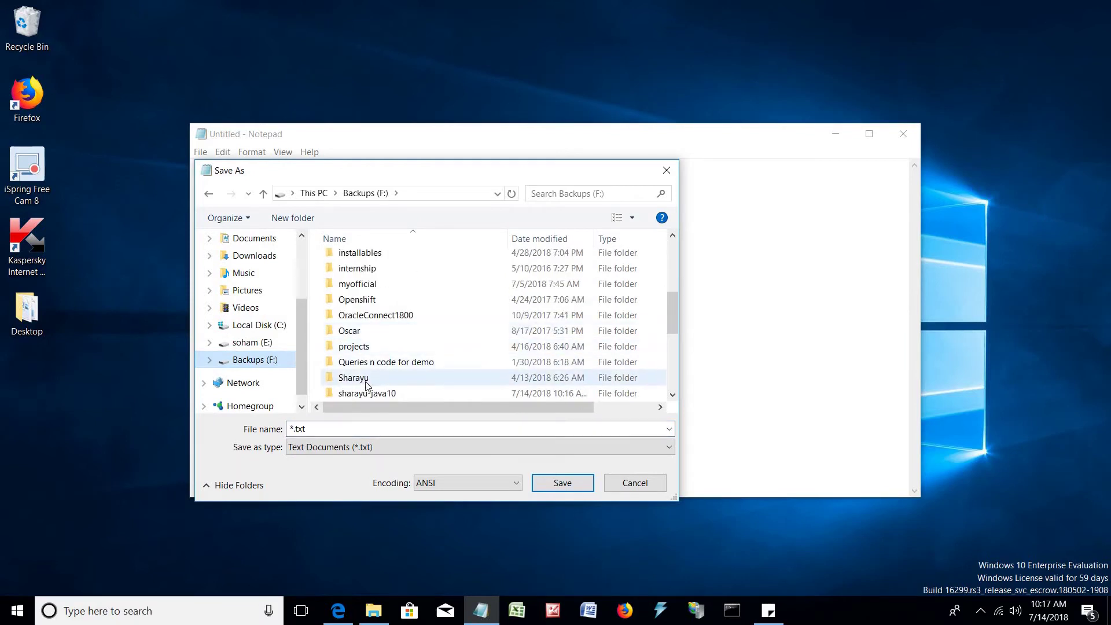
pyautogui.doubleClick(367, 346)
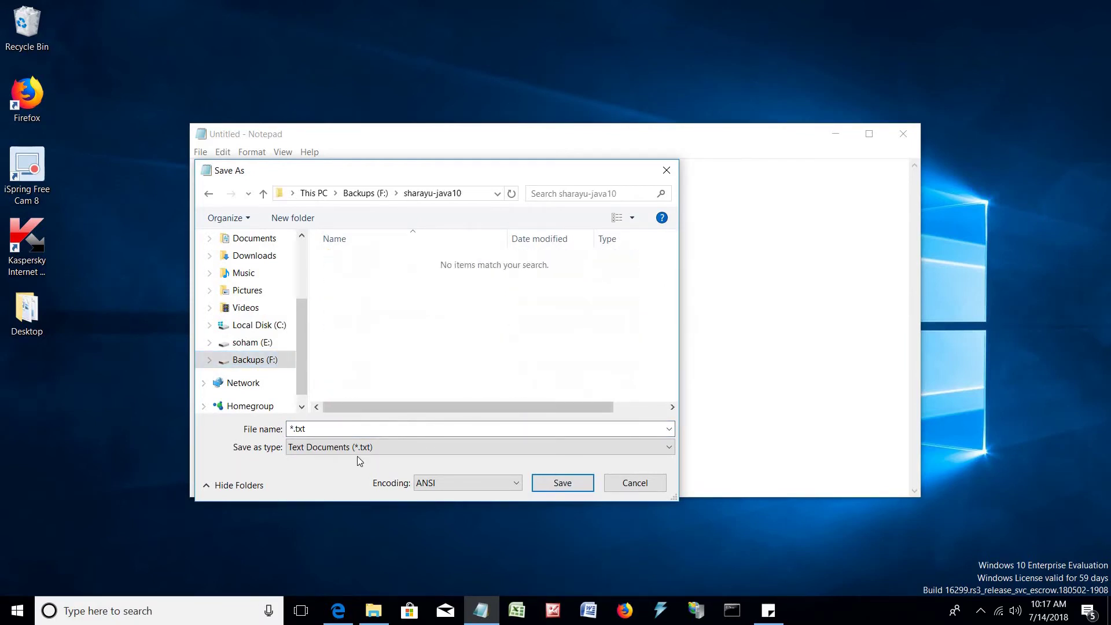
# Step: Save the document as TestProgram.java with the file type All Files
pyautogui.click(326, 433)
pyautogui.write('TestPro')
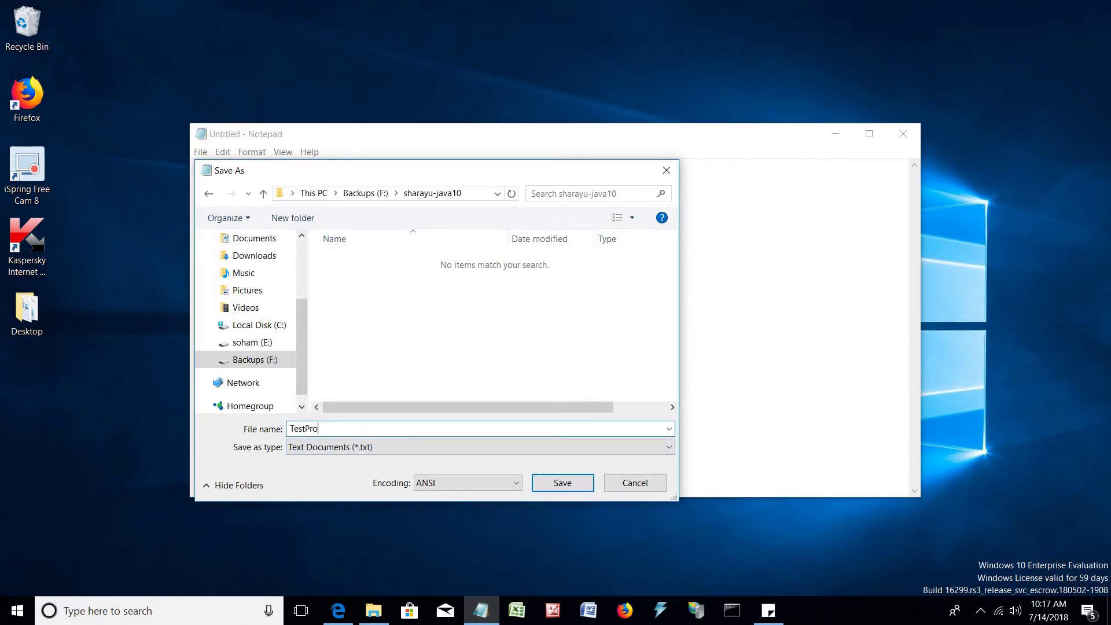
pyautogui.write('gram.java')
pyautogui.click(322, 449)
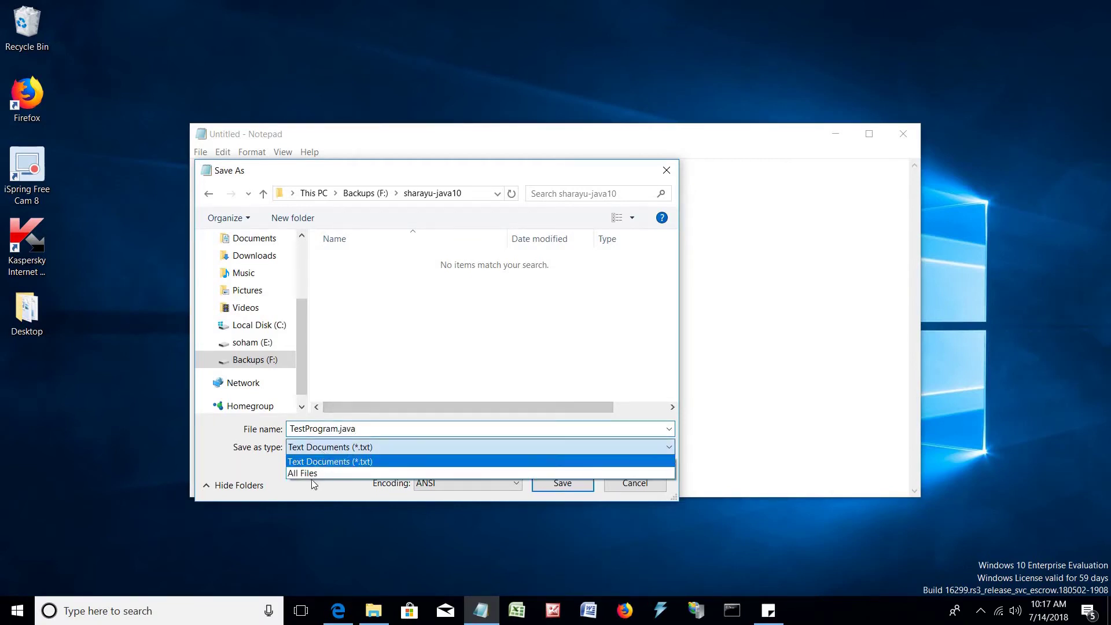
pyautogui.click(312, 472)
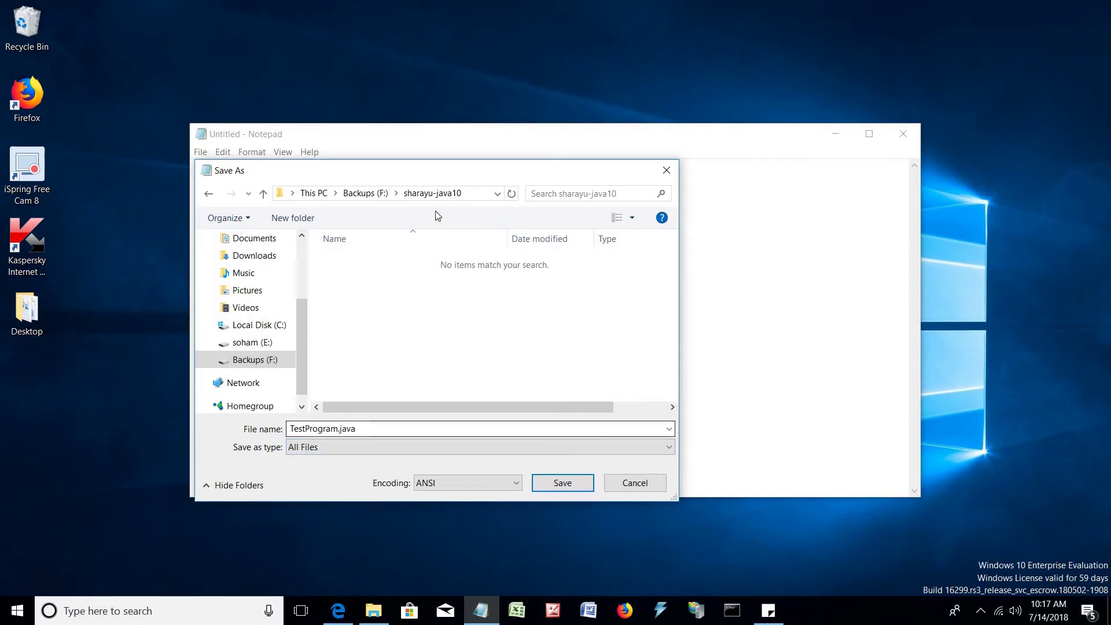
pyautogui.click(563, 483)
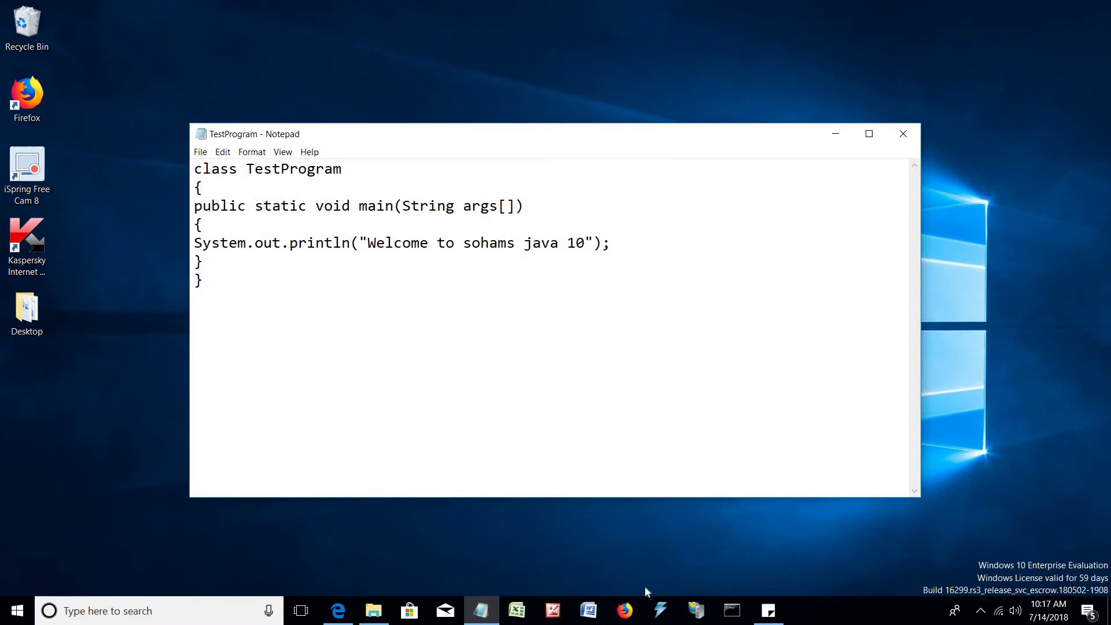
# Step: Switch to Command Prompt and change to the sharayu-java10 folder on drive F:
pyautogui.click(731, 612)
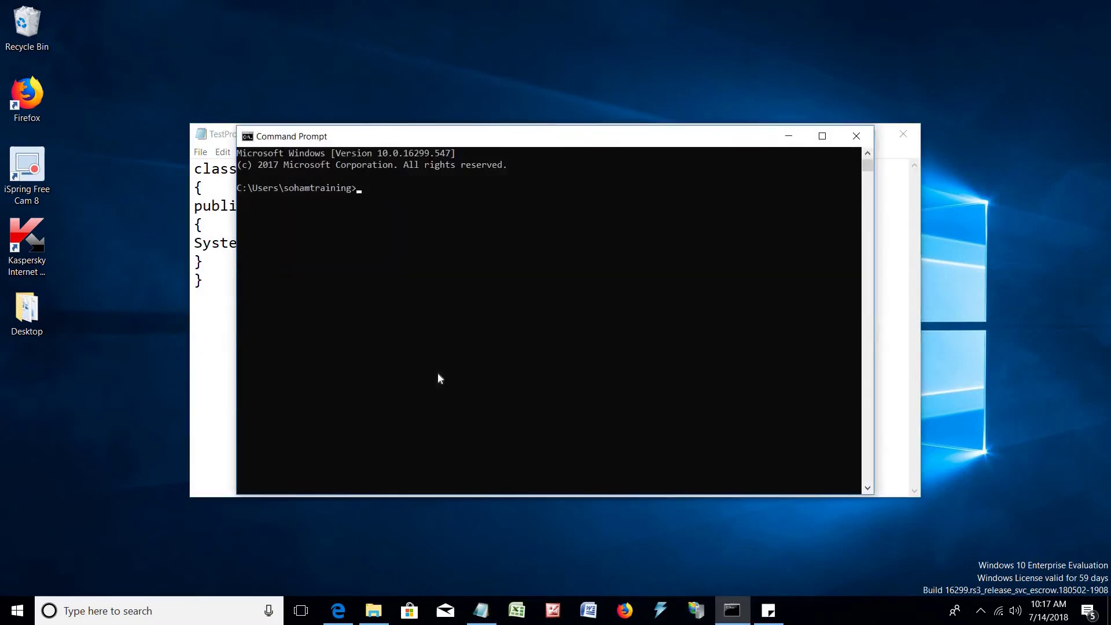
pyautogui.write('f:')
pyautogui.press('Return')
pyautogui.write('cd sharayu-java10')
pyautogui.press('Return')
# Step: List the contents of the sharayu-java10 folder with dir
pyautogui.write('di')
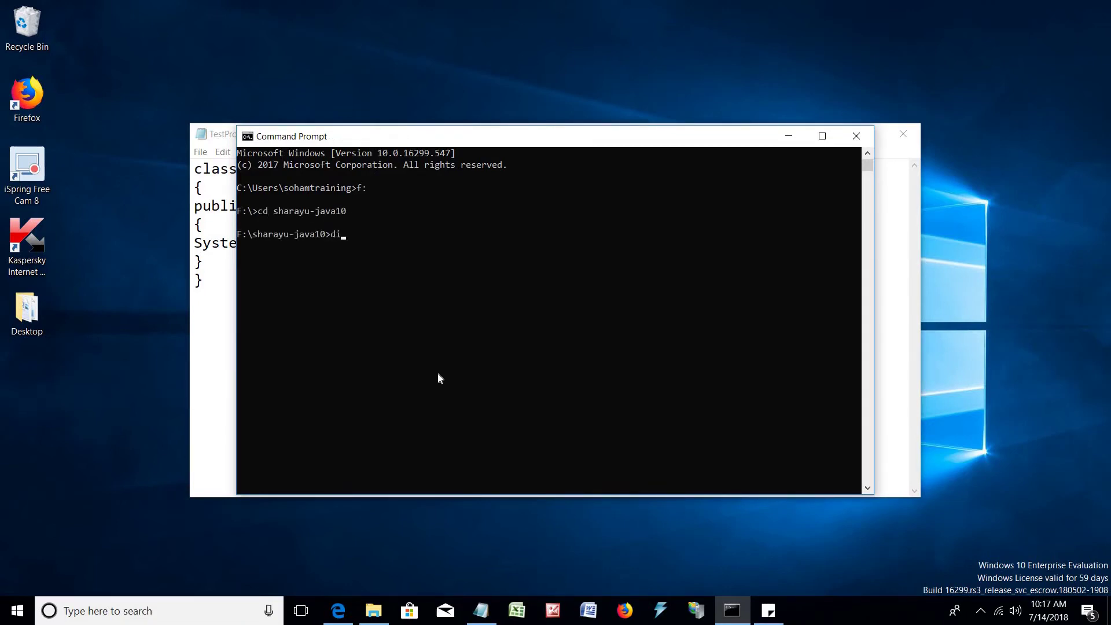
pyautogui.write('r')
pyautogui.press('Return')
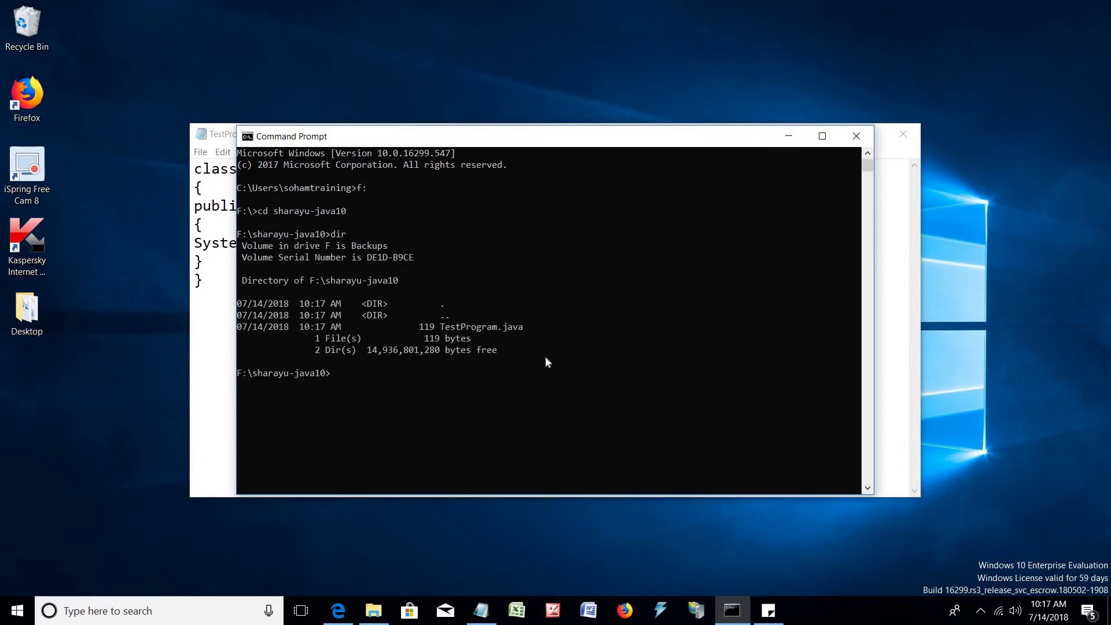
# Step: Try to compile the source file with javac TestProgram.java
pyautogui.scroll(-2, 546, 361)
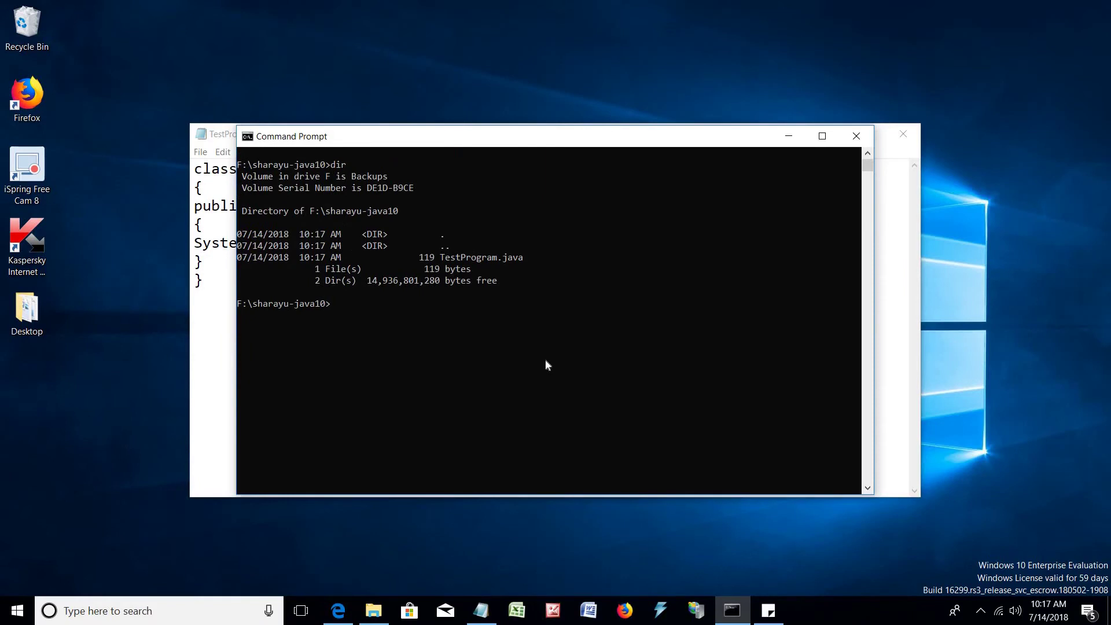
pyautogui.write('javac Test')
pyautogui.press('Tab')
pyautogui.press('Return')
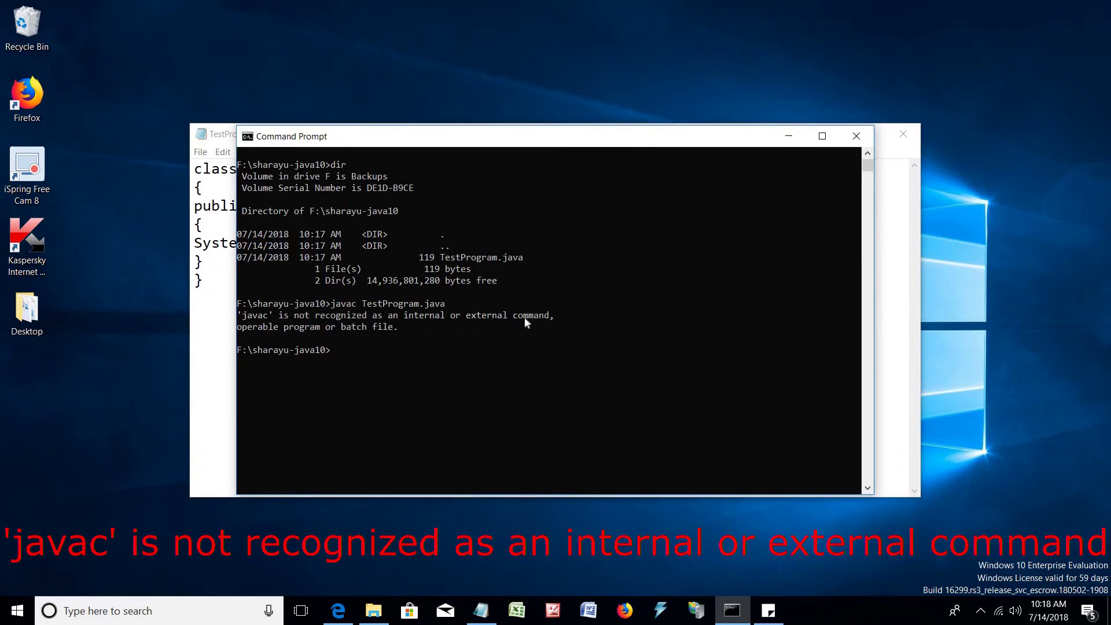
# Step: Switch to File Explorer and open the folder C:\Program Files\Java\jdk-10.0.1\bin
pyautogui.click(374, 614)
pyautogui.click(226, 362)
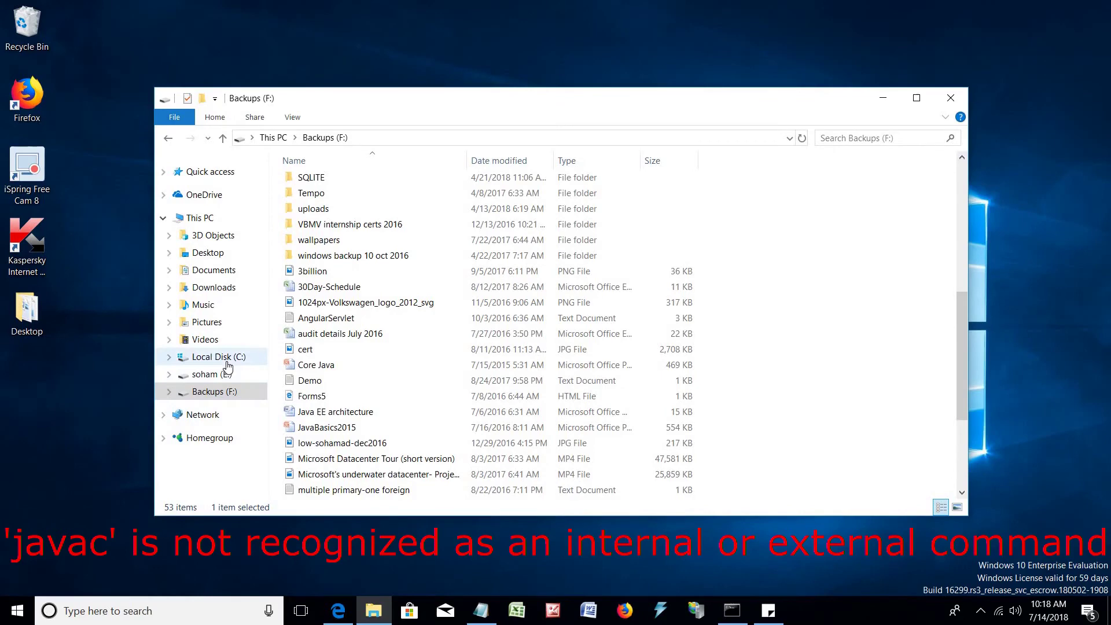
pyautogui.doubleClick(309, 230)
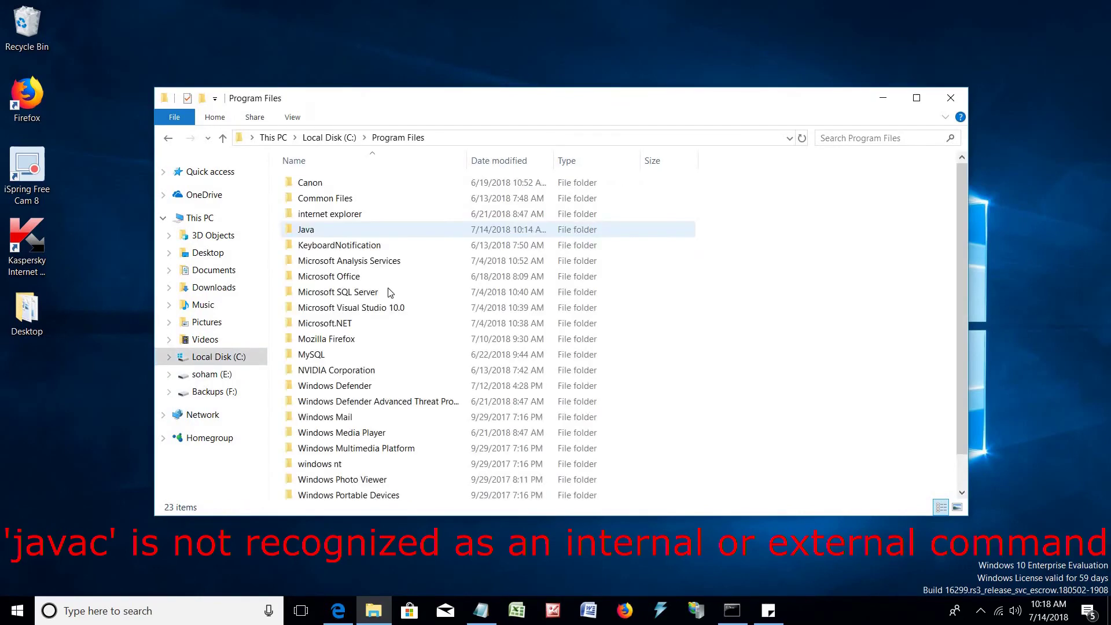
pyautogui.click(302, 232)
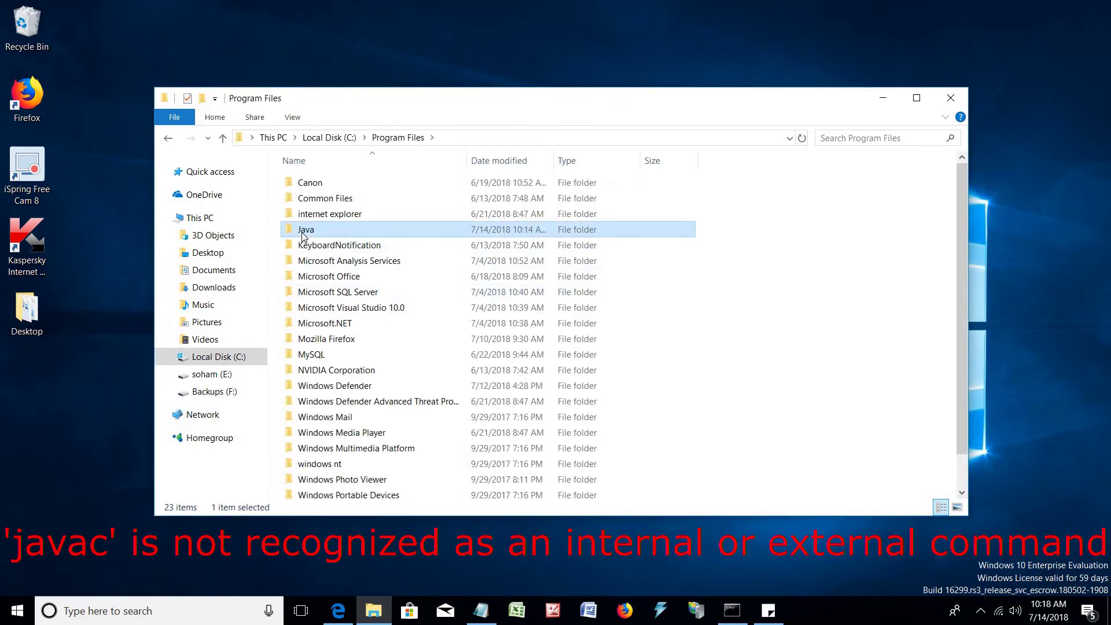
pyautogui.doubleClick(302, 231)
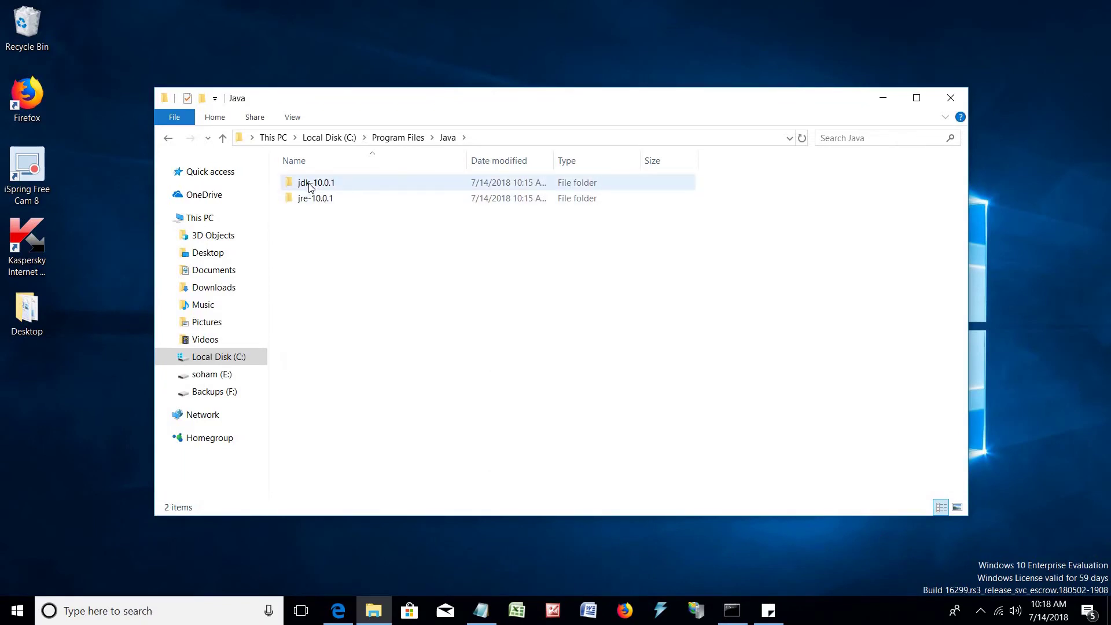
pyautogui.doubleClick(328, 185)
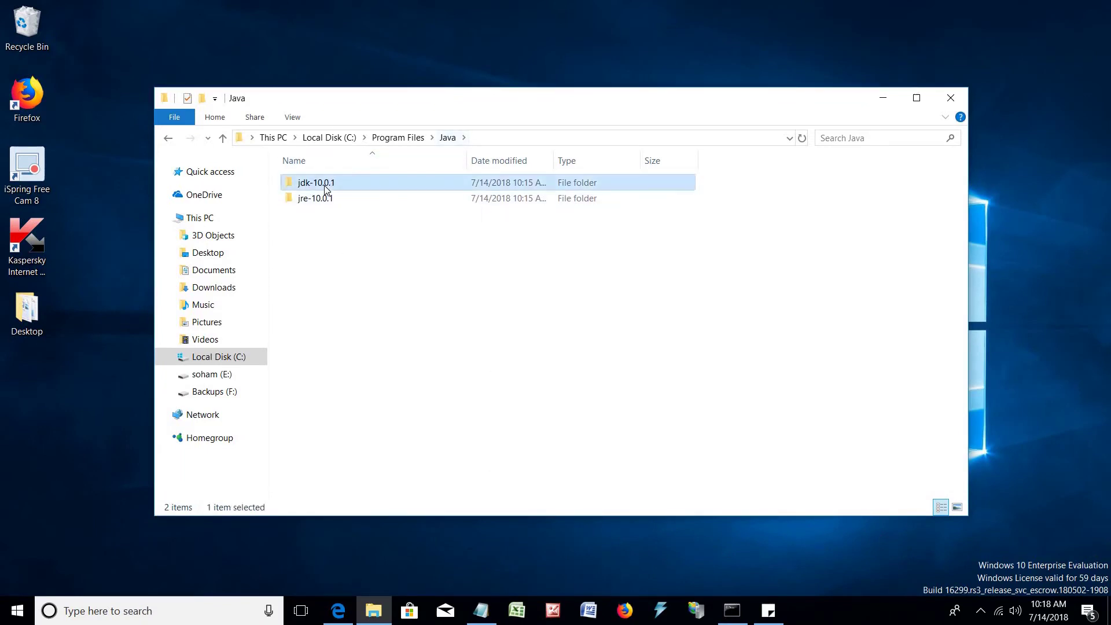
pyautogui.doubleClick(312, 184)
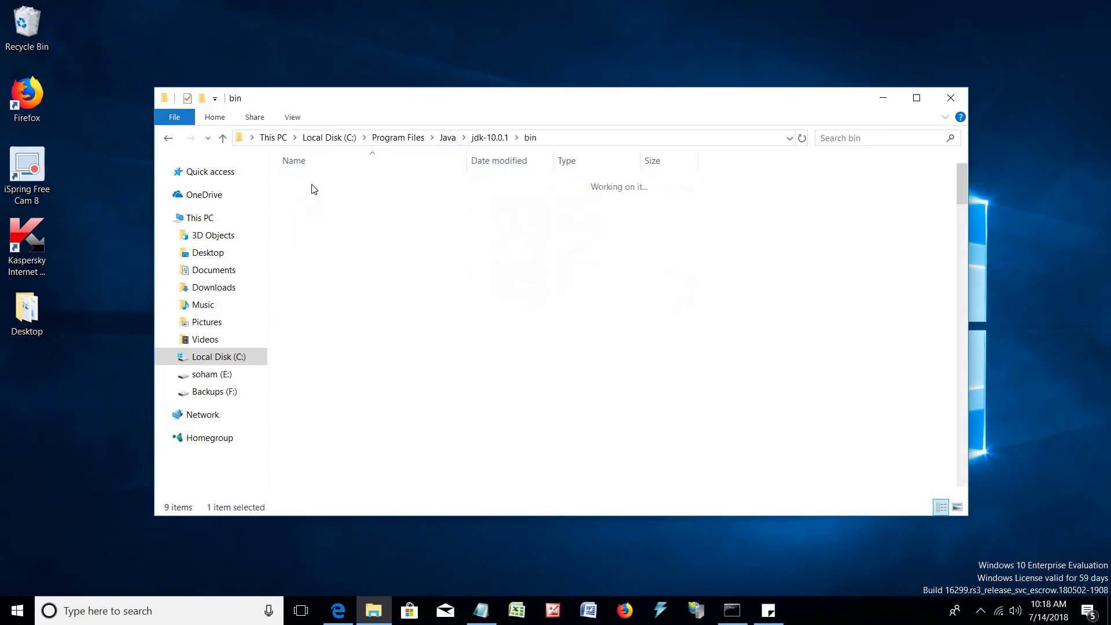
pyautogui.click(169, 138)
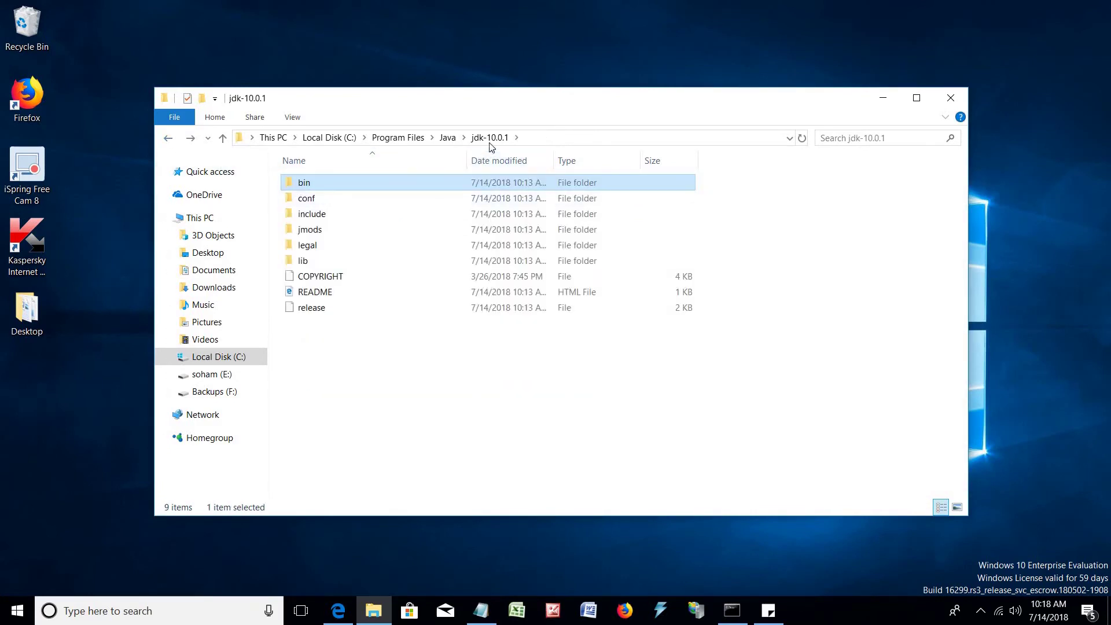
pyautogui.doubleClick(313, 183)
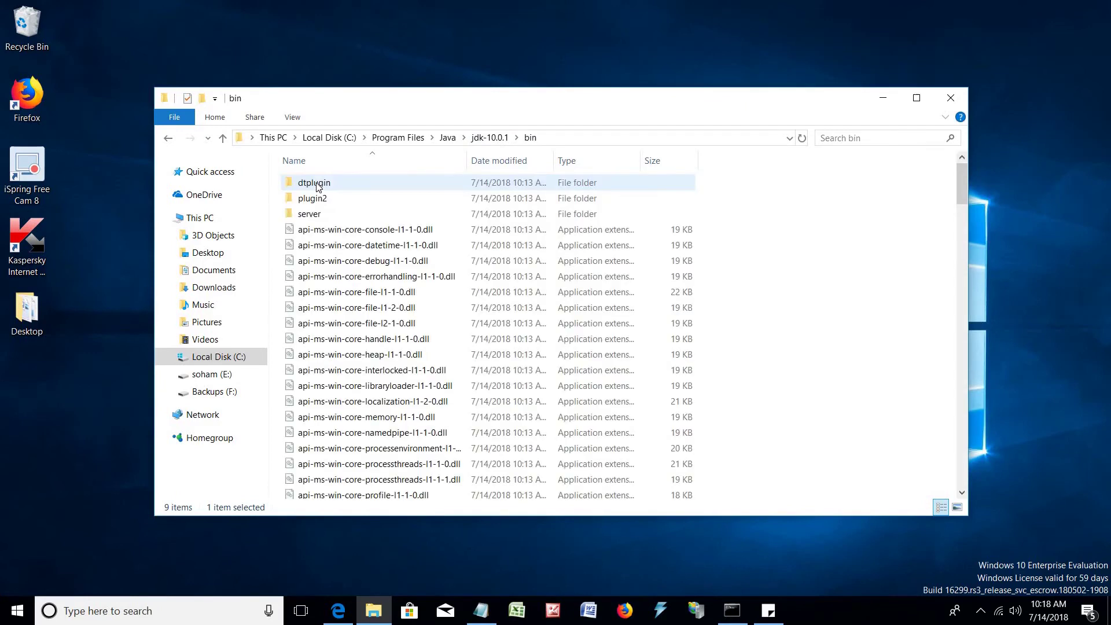
# Step: Locate the javac application in the bin folder and copy the folder's full path
pyautogui.scroll(-12, 357, 291)
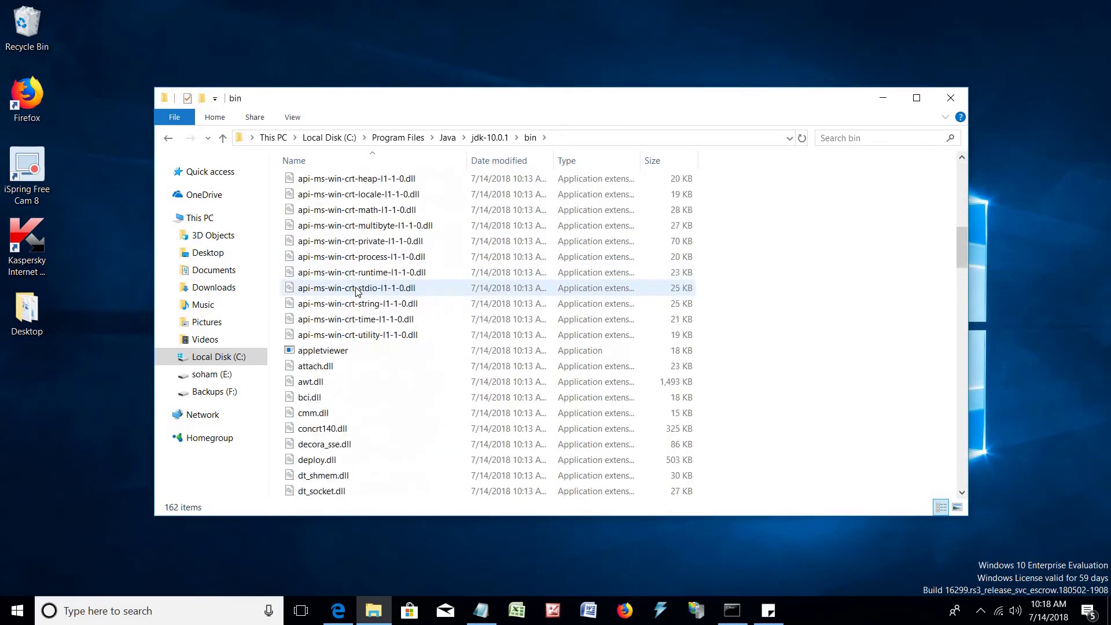
pyautogui.scroll(-10, 357, 291)
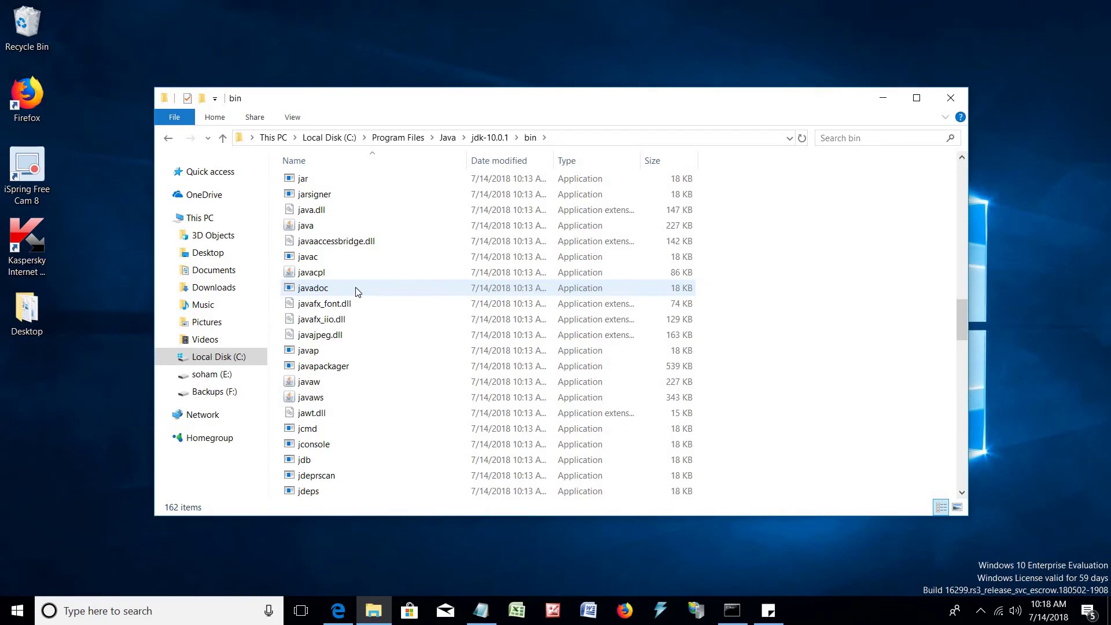
pyautogui.click(313, 258)
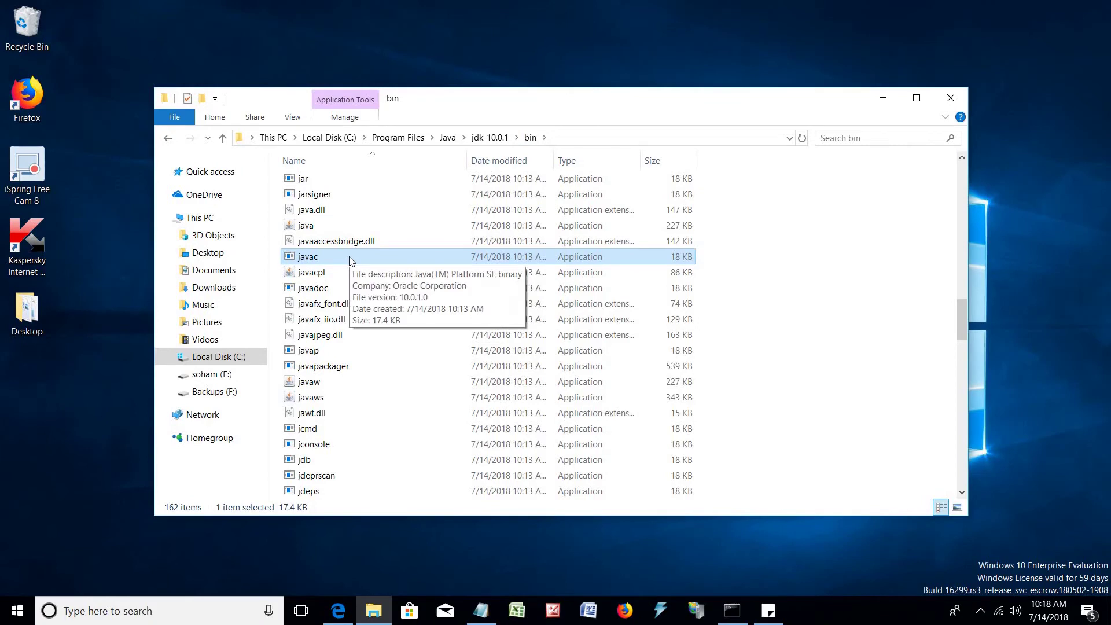
pyautogui.click(581, 137)
pyautogui.hotkey('ctrl', 'c')
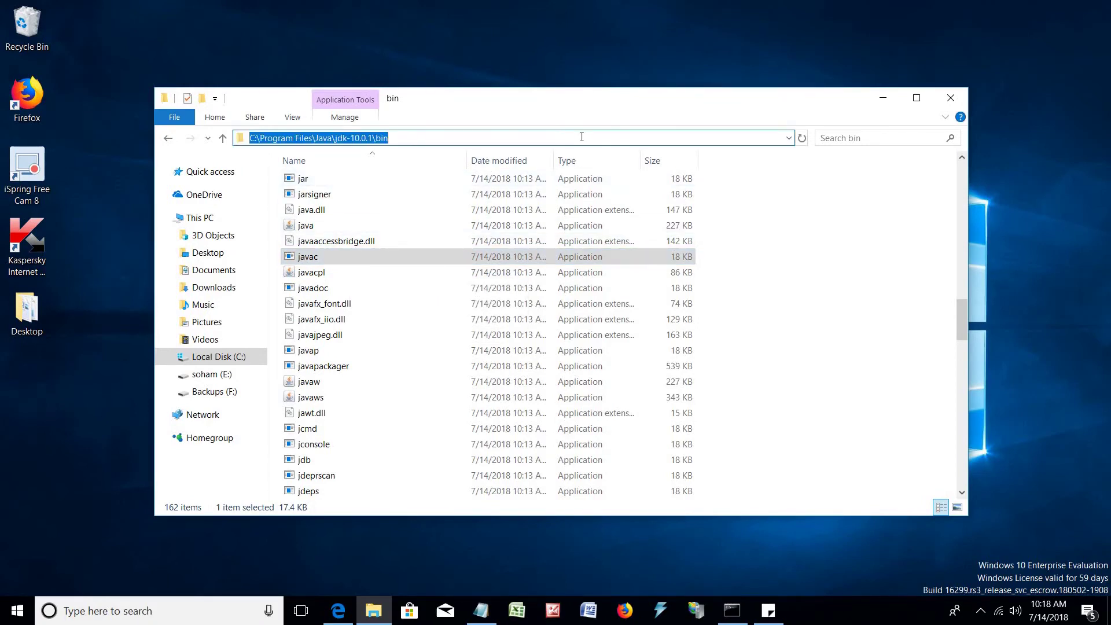
# Step: Switch to Notepad, add the comment //C:\Program Files\Java\jdk-10.0.1\bin below the TestProgram class, save the file and minimize the window
pyautogui.click(485, 613)
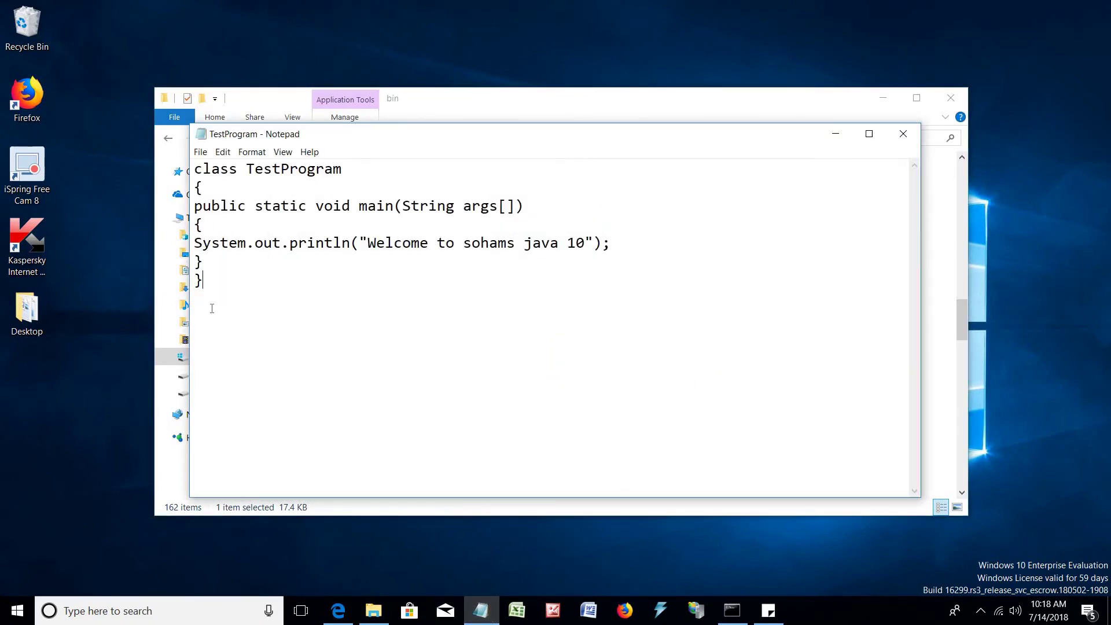
pyautogui.write('//')
pyautogui.hotkey('ctrl', 'v')
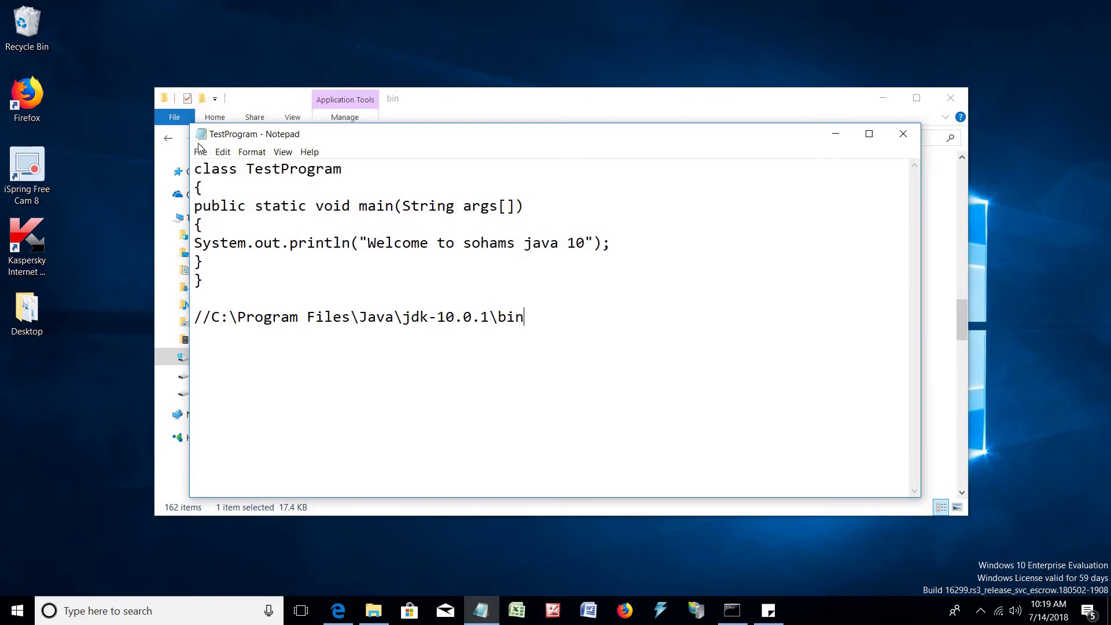
pyautogui.click(201, 151)
pyautogui.click(220, 191)
pyautogui.click(835, 134)
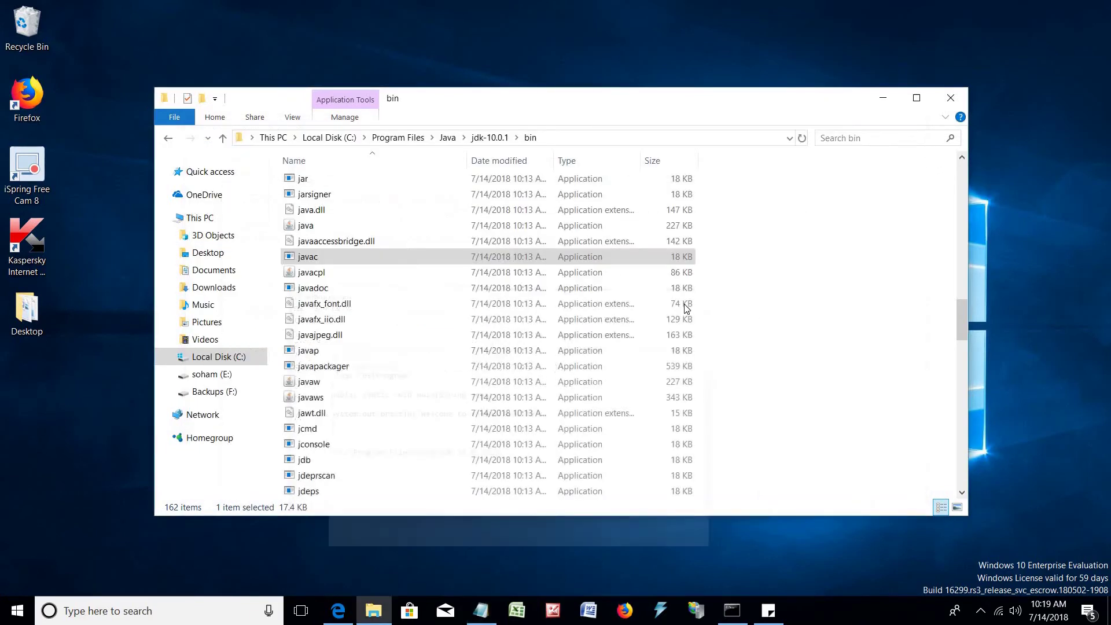
# Step: Open the Environment Variables dialog through the properties of This PC and its advanced system settings
pyautogui.click(207, 223)
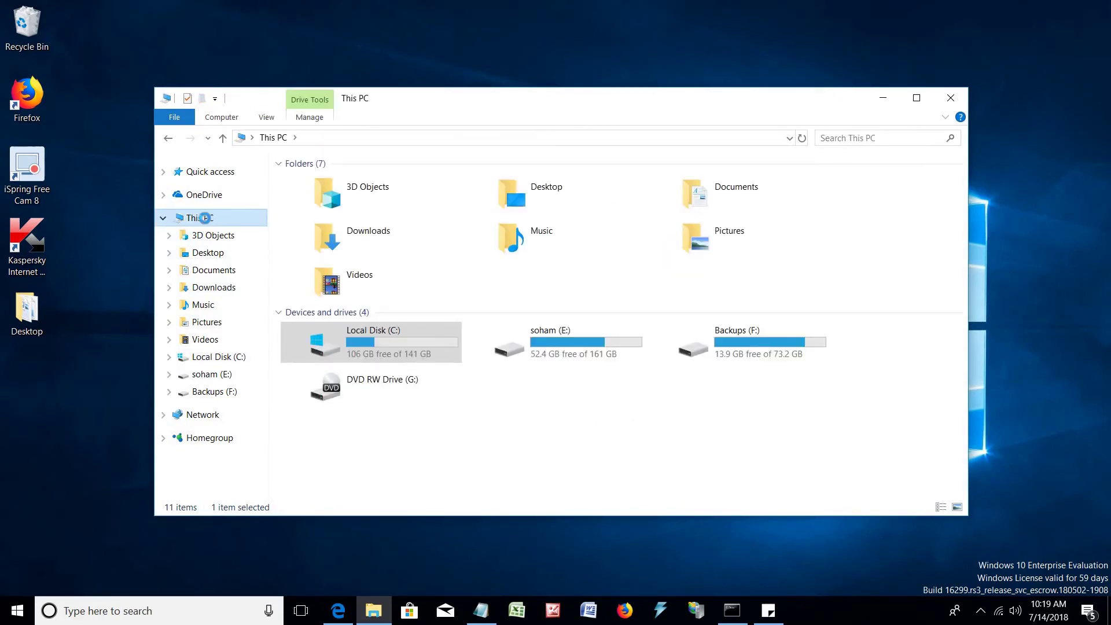
pyautogui.rightClick(207, 224)
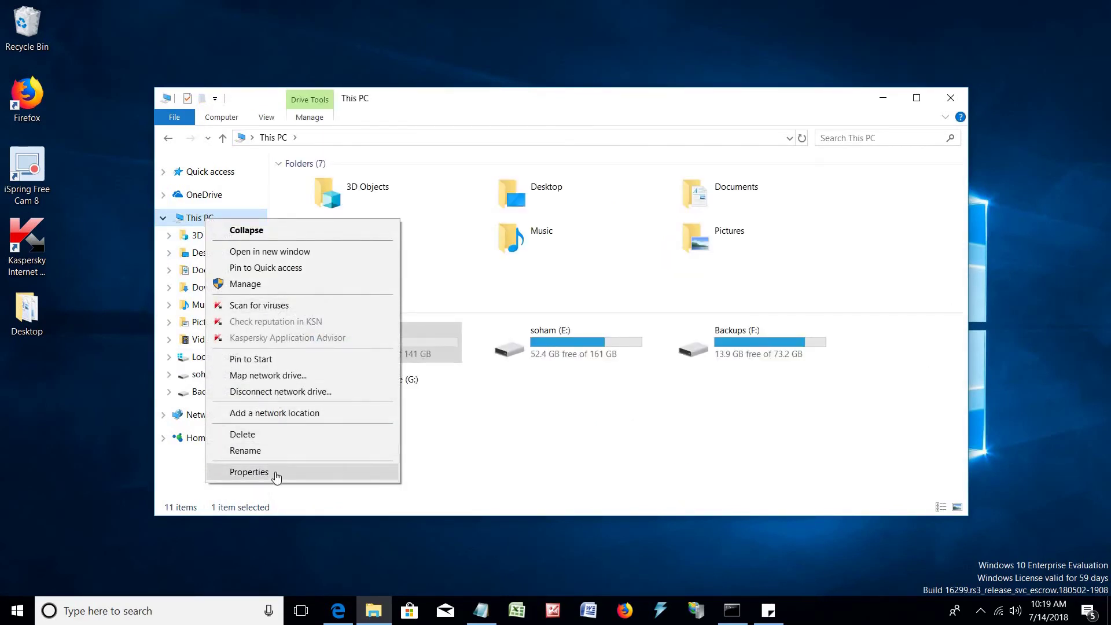
pyautogui.click(249, 473)
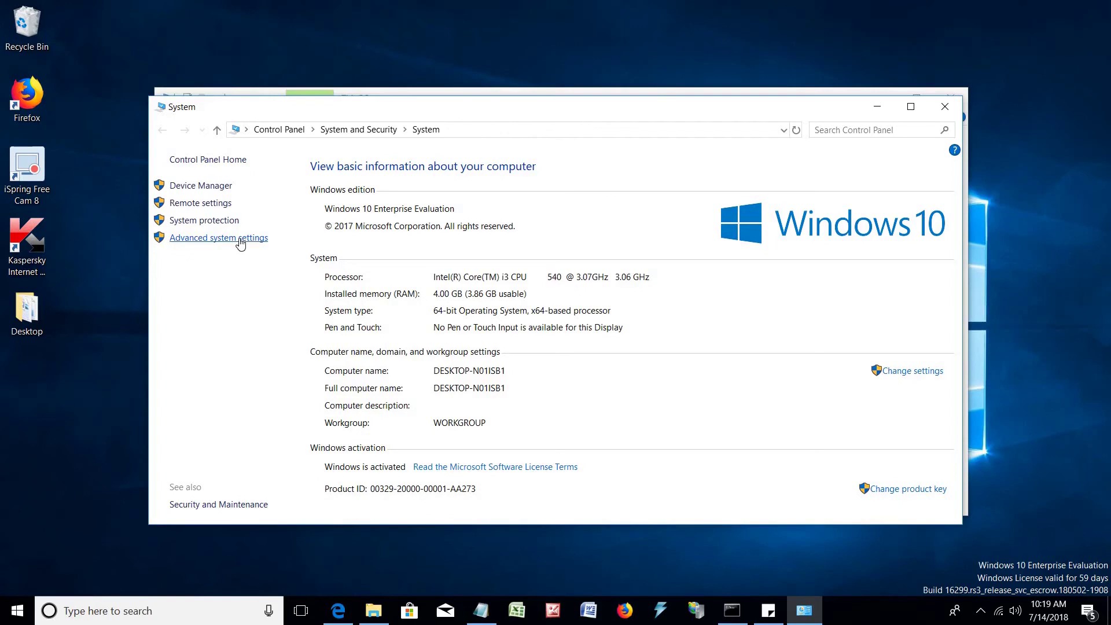
pyautogui.click(240, 240)
pyautogui.moveTo(243, 68); pyautogui.dragTo(485, 104)
pyautogui.click(539, 370)
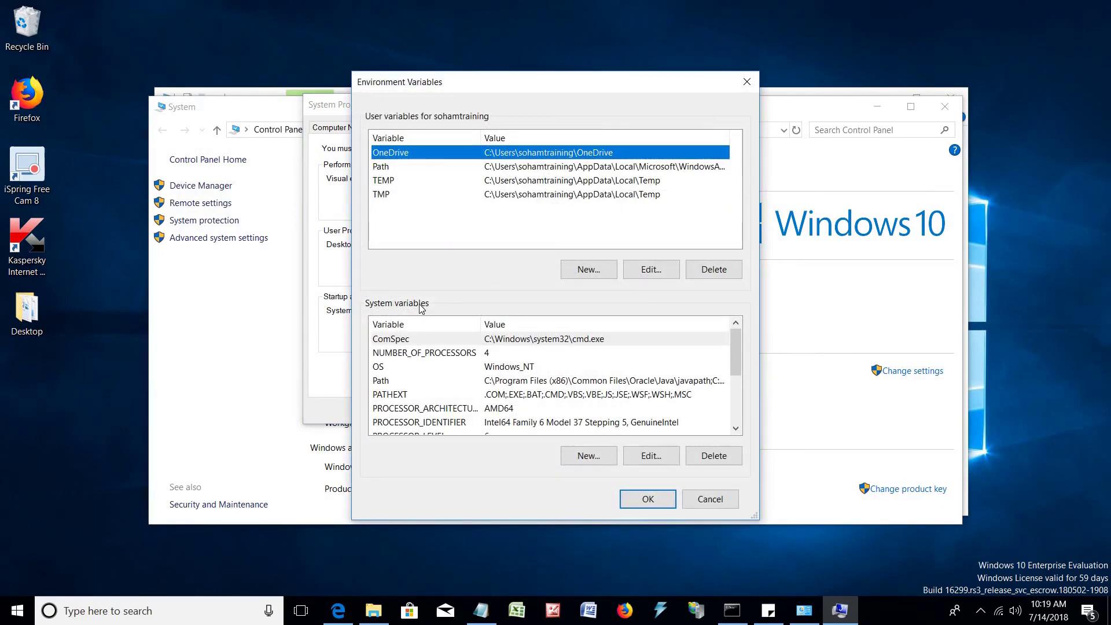
# Step: Edit the system variable Path as text and append ;C:\Program Files\Java\jdk-10.0.1\bin to its value
pyautogui.click(404, 382)
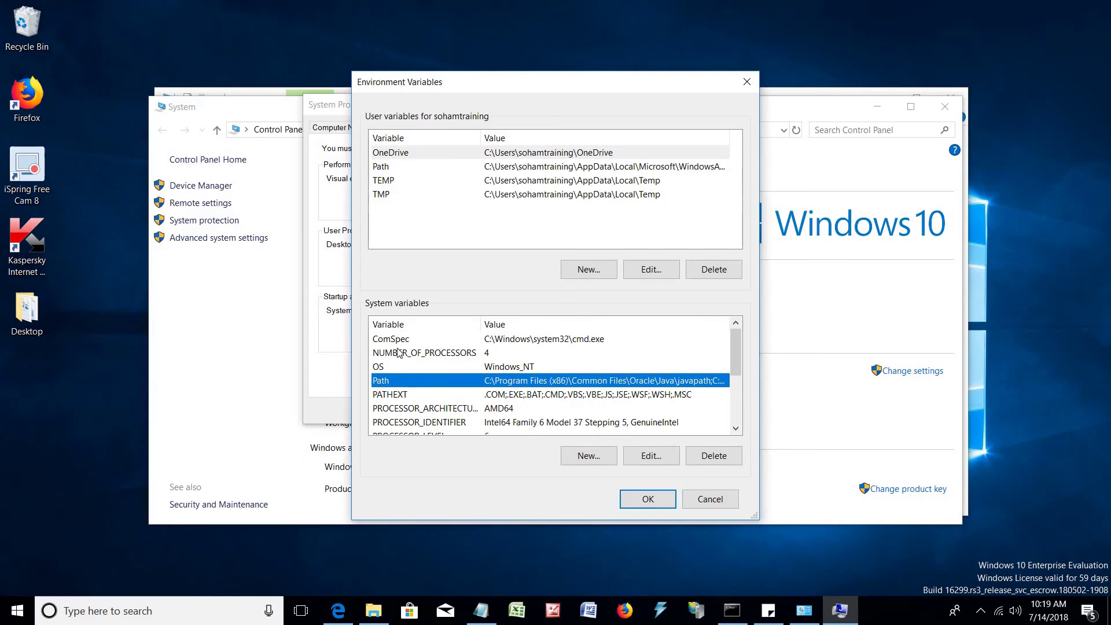
pyautogui.click(646, 461)
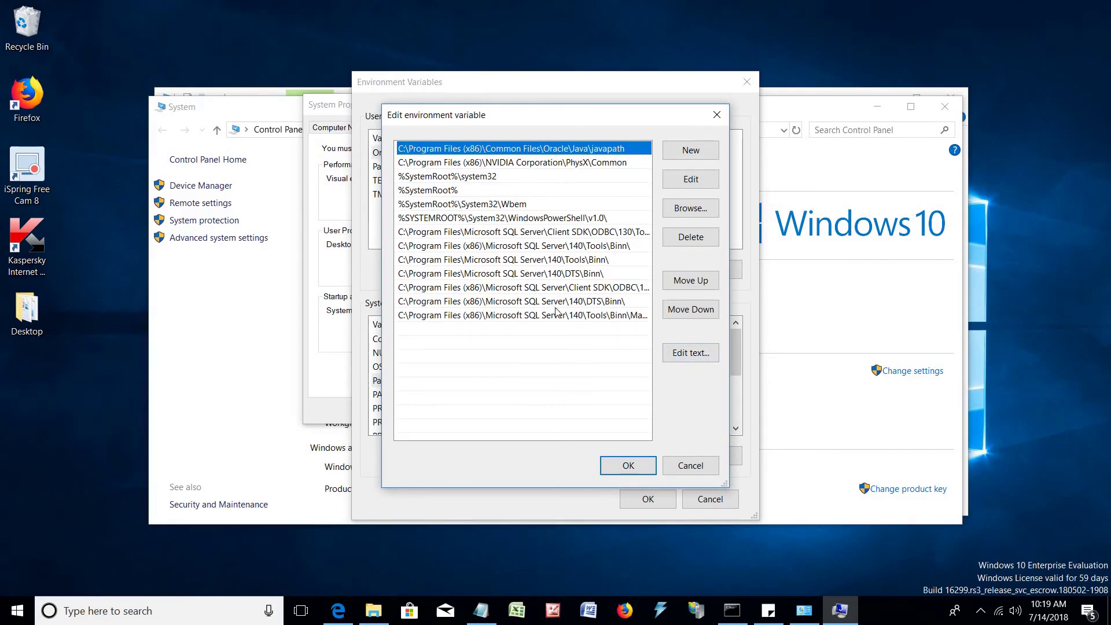
pyautogui.click(690, 353)
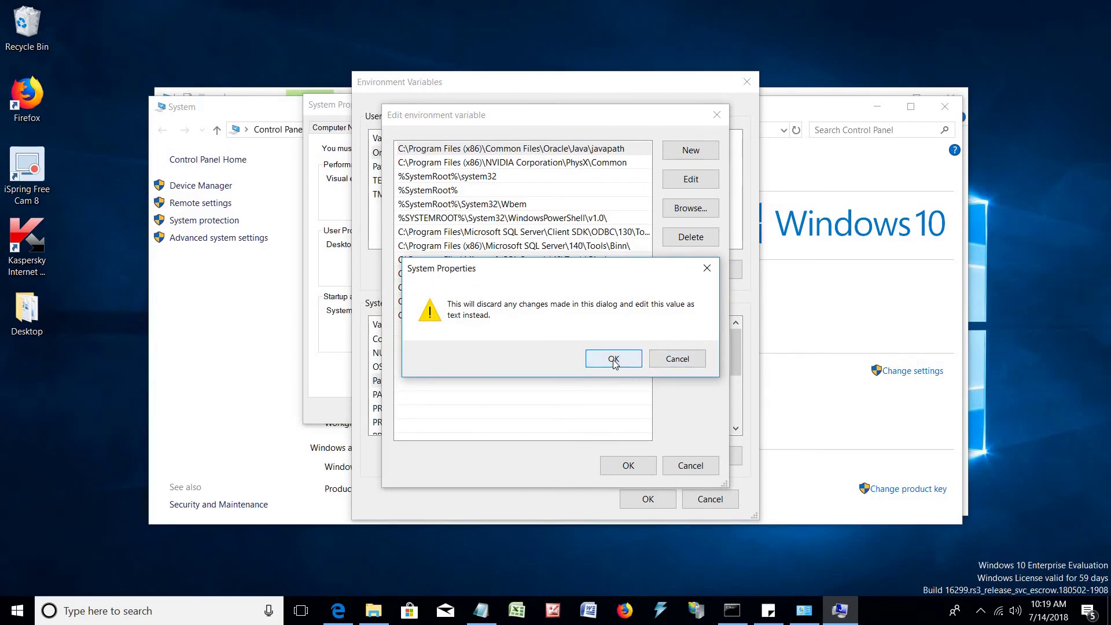
pyautogui.click(613, 359)
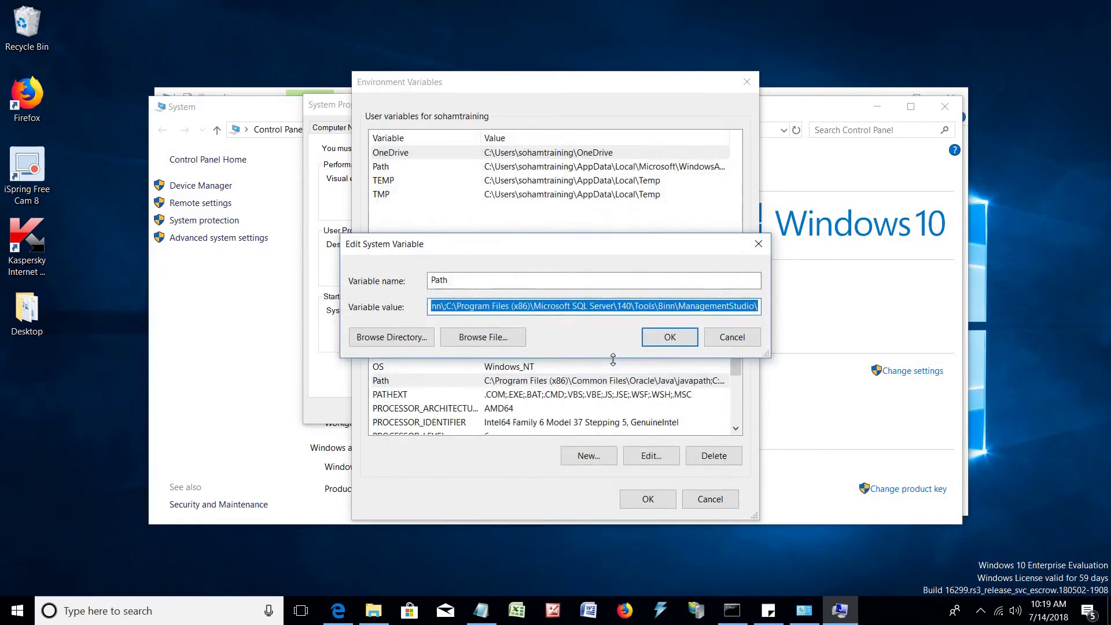
pyautogui.click(632, 306)
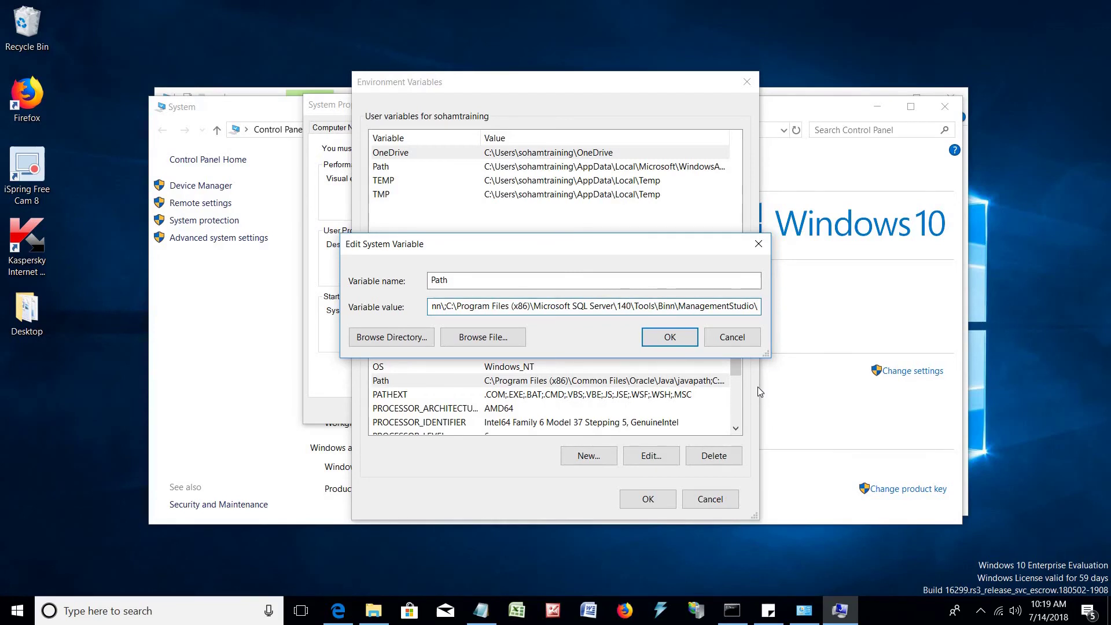
pyautogui.write(';')
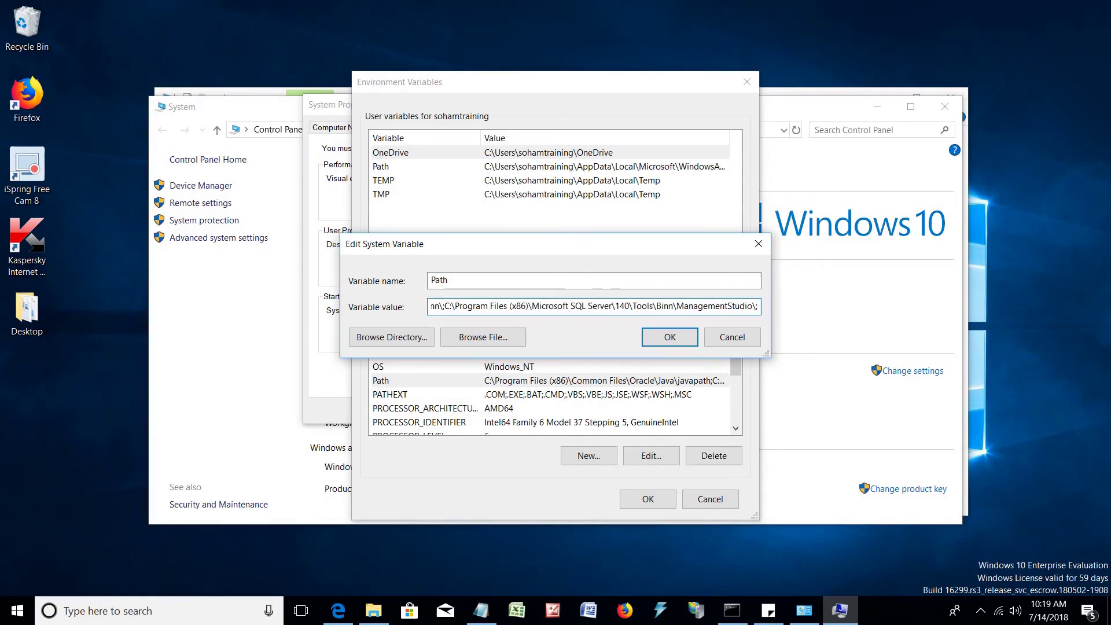
pyautogui.hotkey('ctrl', 'v')
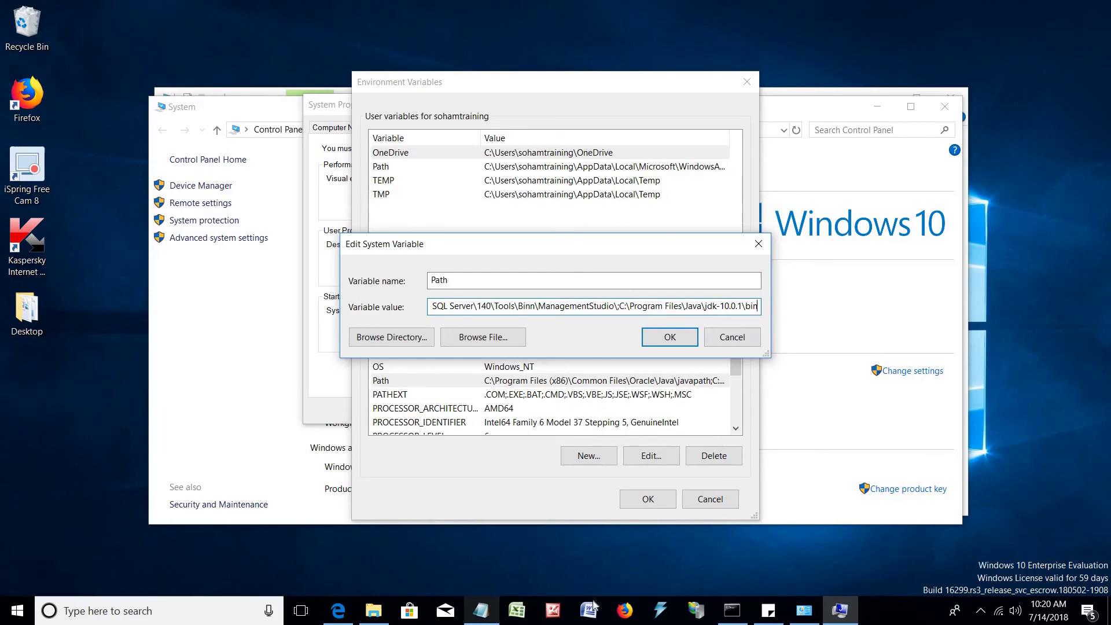
# Step: Compare the appended path with the comment in Notepad's TestProgram file, then confirm the Path edit
pyautogui.click(481, 611)
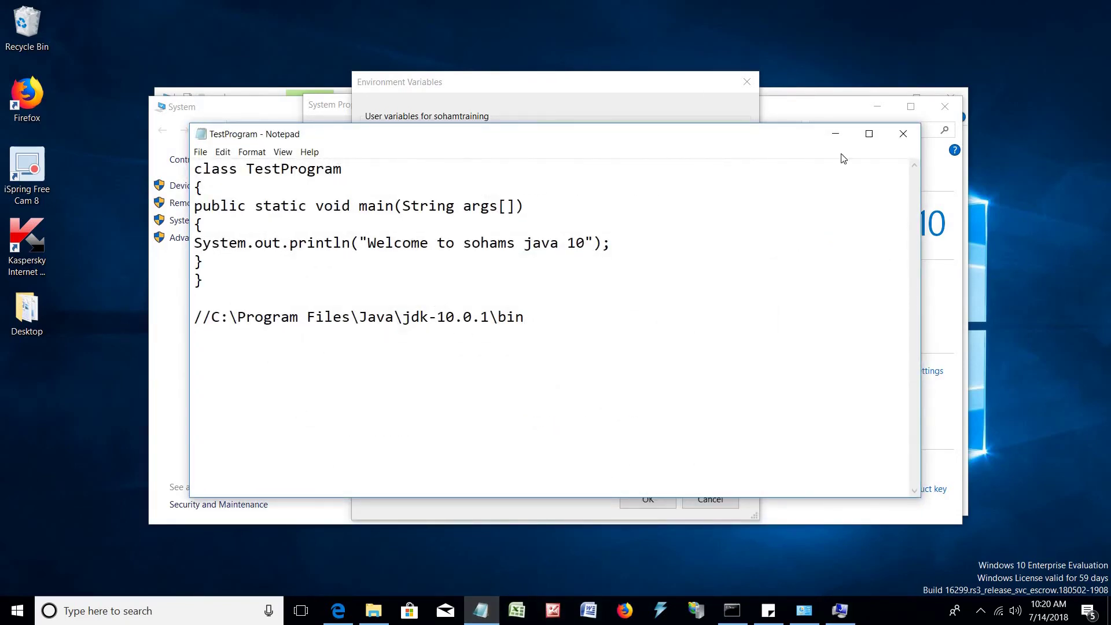
pyautogui.click(835, 133)
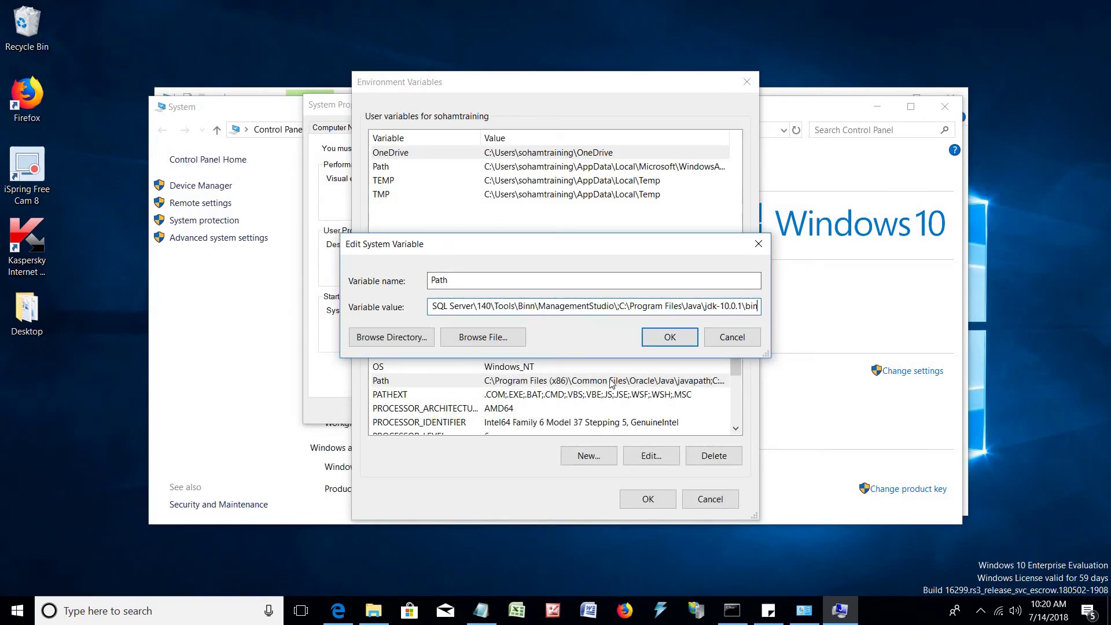
pyautogui.click(668, 337)
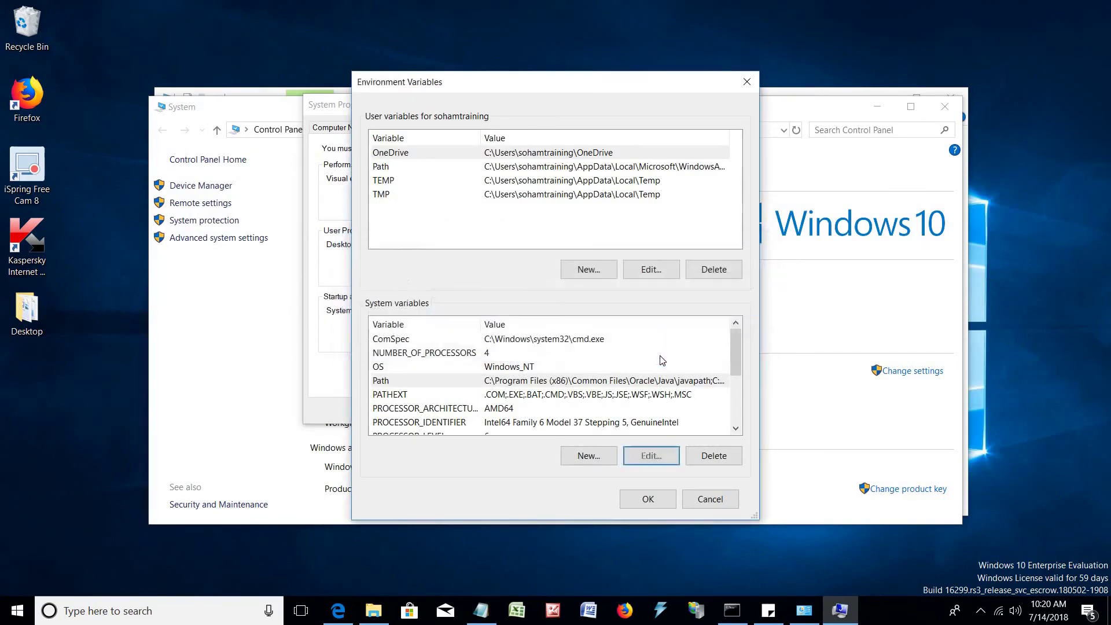
# Step: Accept the Environment Variables and System Properties dialogs, close the System window and minimize File Explorer
pyautogui.click(650, 498)
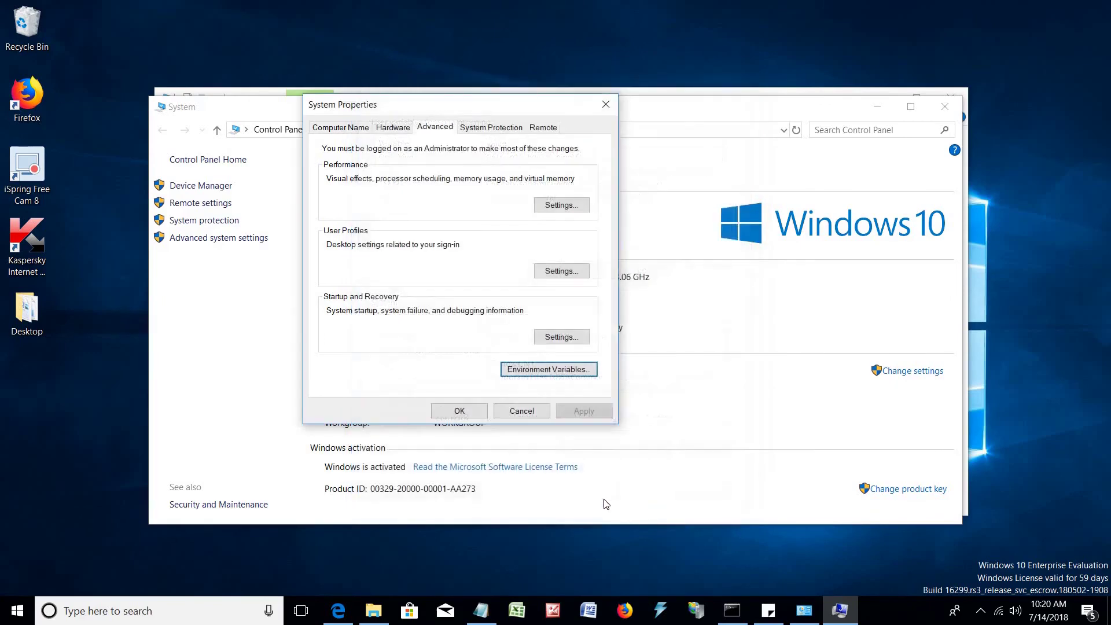
pyautogui.click(458, 411)
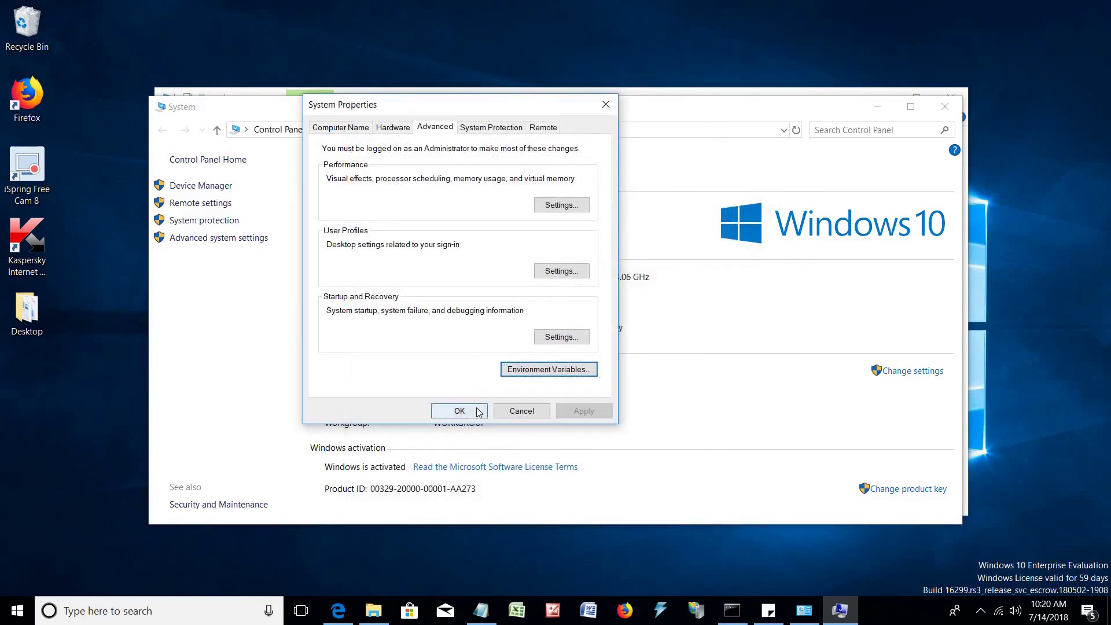
pyautogui.click(945, 106)
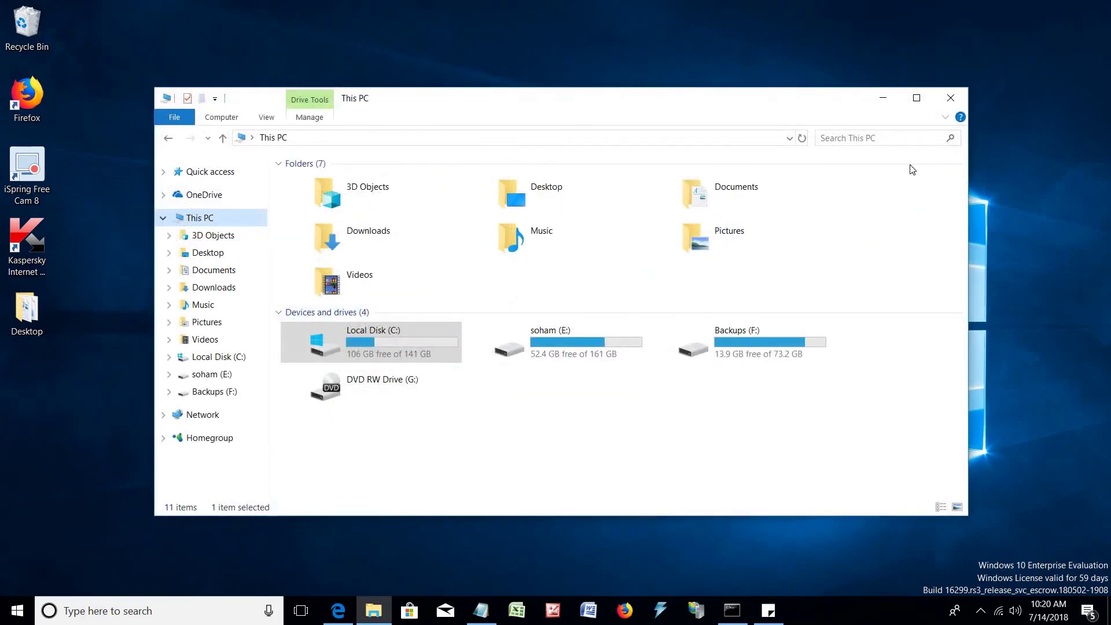
pyautogui.click(883, 99)
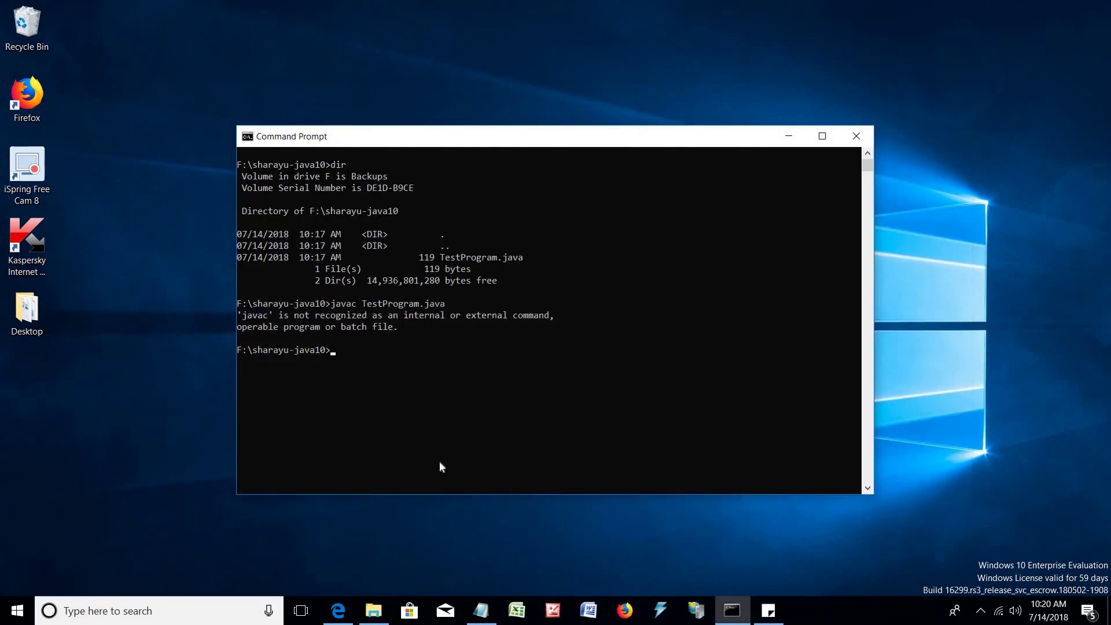
# Step: Try to compile TestProgram.java again in the existing Command Prompt, then replace it with a new Command Prompt window
pyautogui.press('Up')
pyautogui.press('Return')
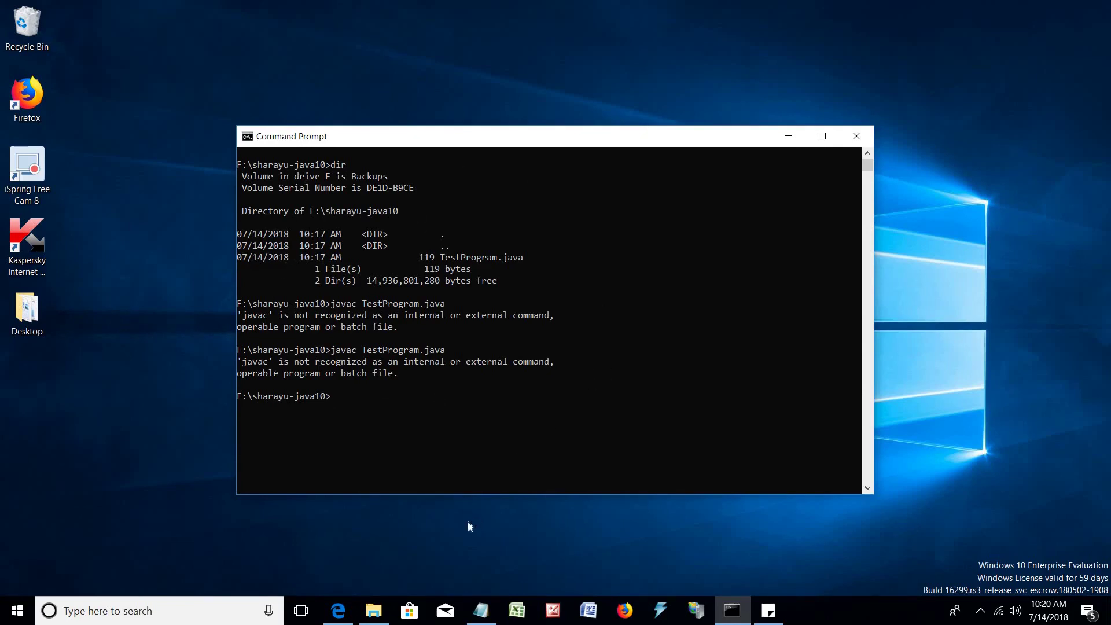
pyautogui.click(859, 140)
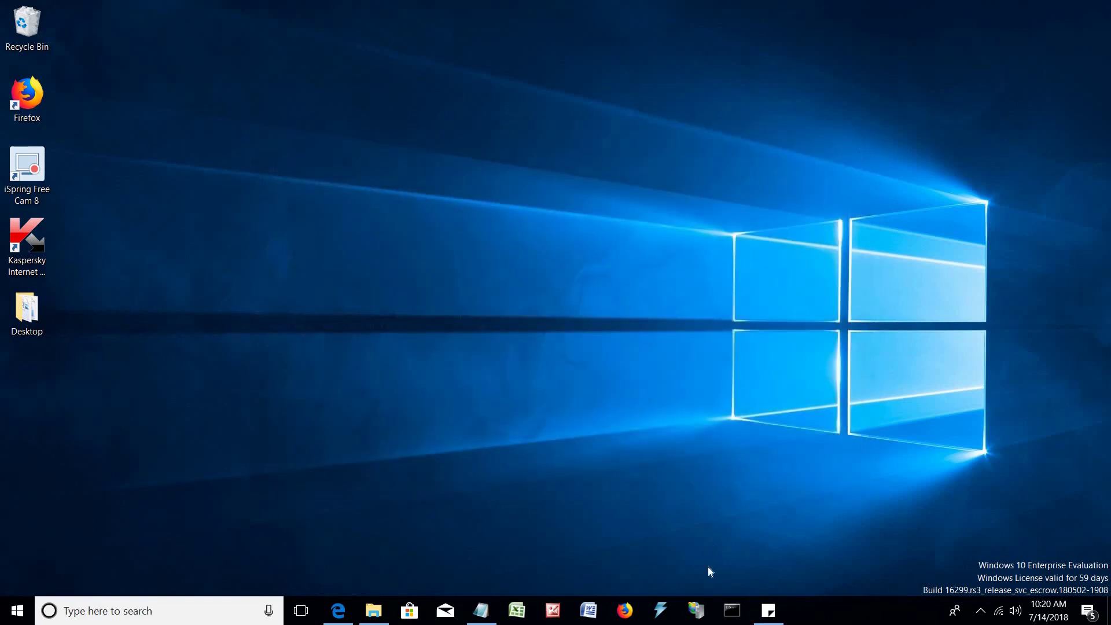
pyautogui.click(733, 612)
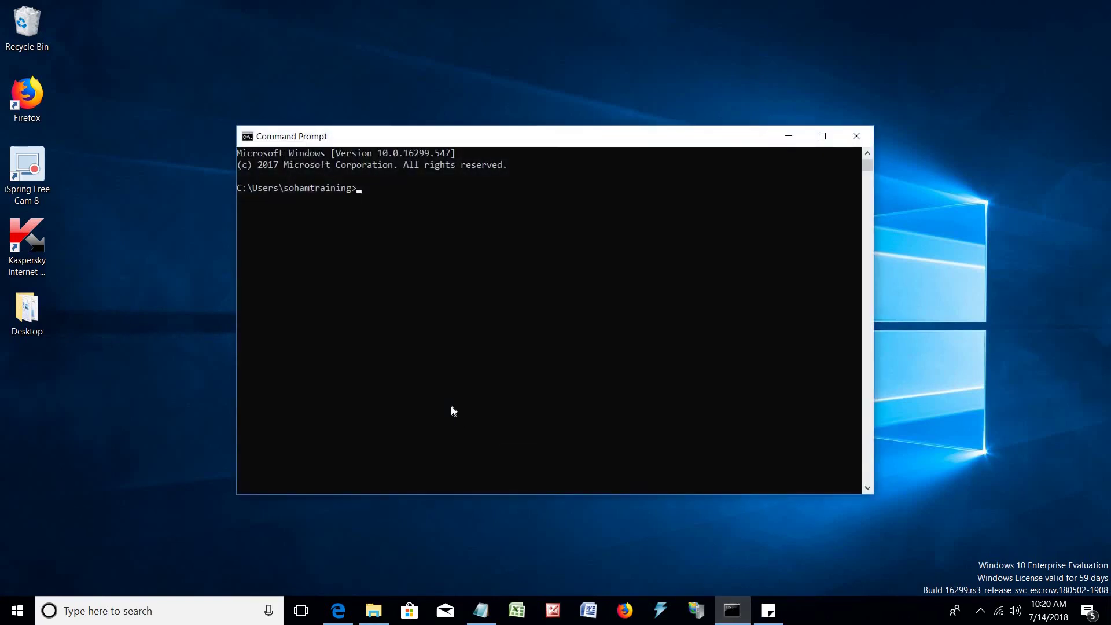
# Step: Change to drive F and go into the folder sharayu-java10
pyautogui.write('f:')
pyautogui.press('Return')
pyautogui.write('cd shs')
pyautogui.press('BackSpace')
pyautogui.press('Tab')
pyautogui.press('Tab')
pyautogui.press('Return')
# Step: Compile the program with the command javac TestProgram.java
pyautogui.write('javac Tes')
pyautogui.press('Tab')
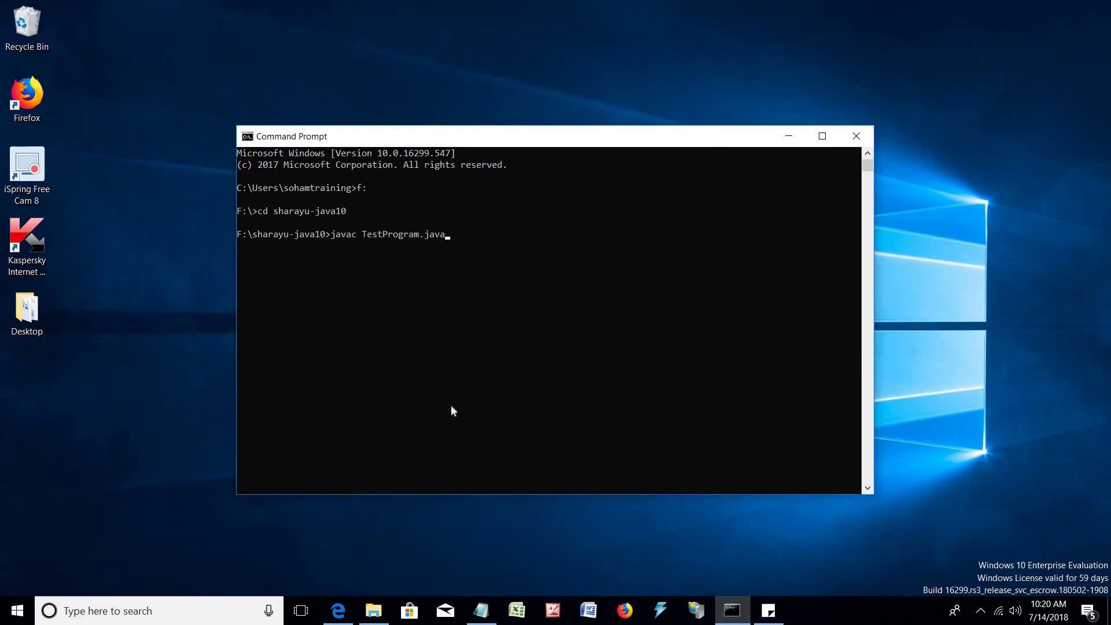
pyautogui.press('Return')
# Step: Run the compiled class with the command java TestProgram, without the .class extension
pyautogui.write('java Tes')
pyautogui.press('Tab')
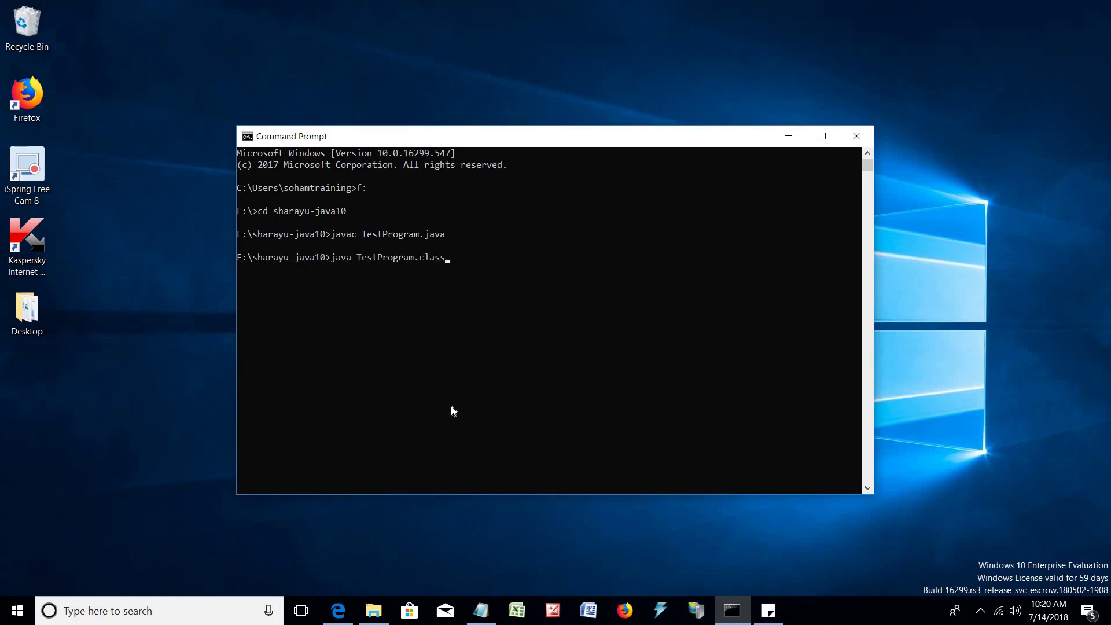
pyautogui.press('BackSpace')
pyautogui.press('BackSpace')
pyautogui.press('BackSpace')
pyautogui.press('BackSpace')
pyautogui.press('BackSpace')
pyautogui.press('BackSpace')
pyautogui.press('Return')
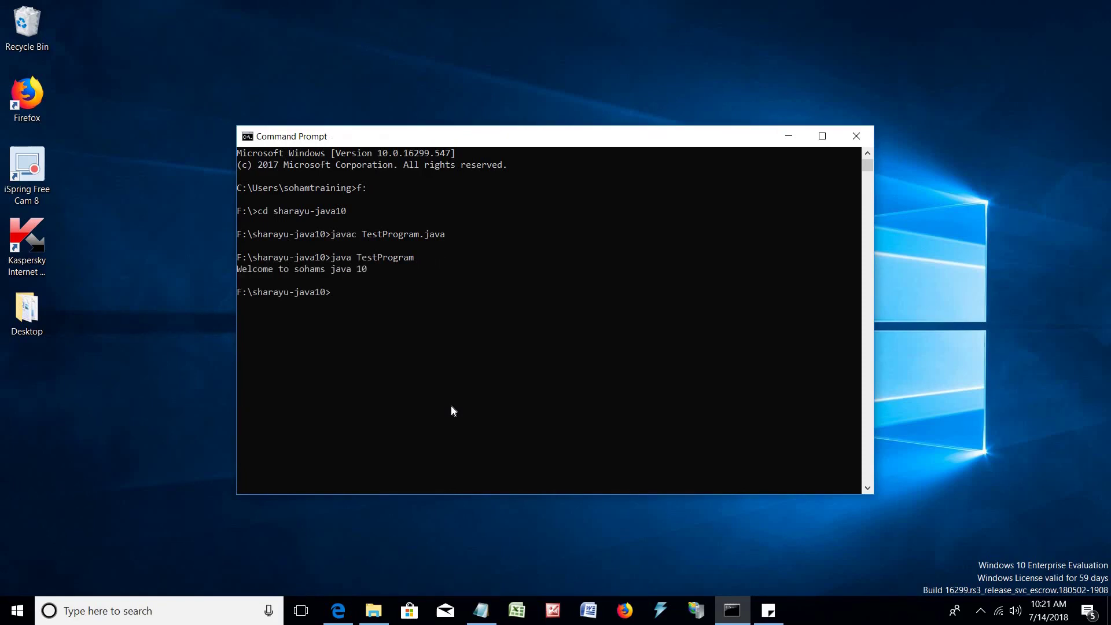